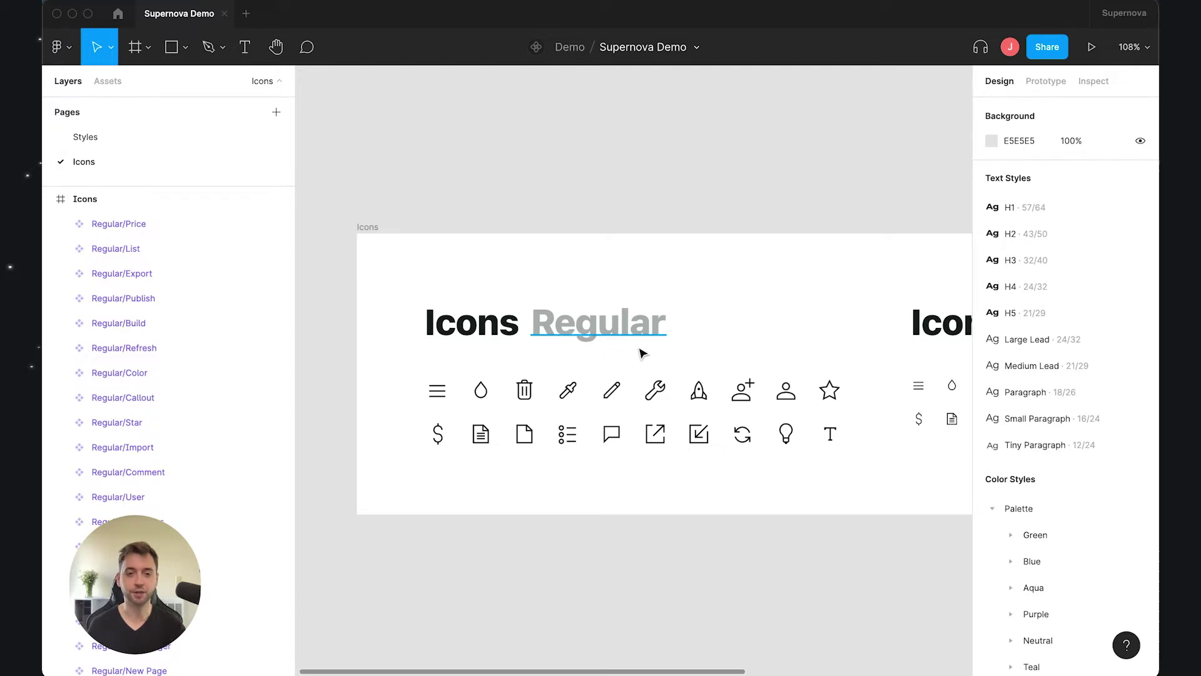
# Copy the share link of the Supernova Demo Figma file.
pyautogui.hscroll(10, 647, 365)
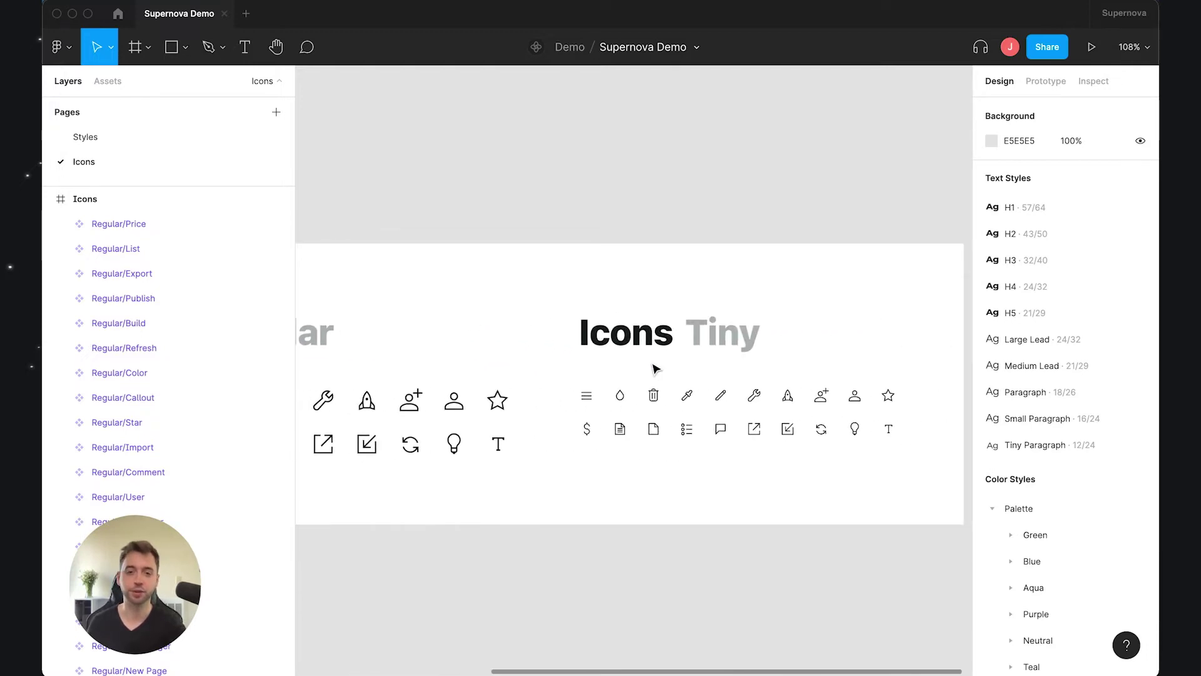
pyautogui.scroll(-2, 655, 368)
pyautogui.hscroll(-4, 655, 368)
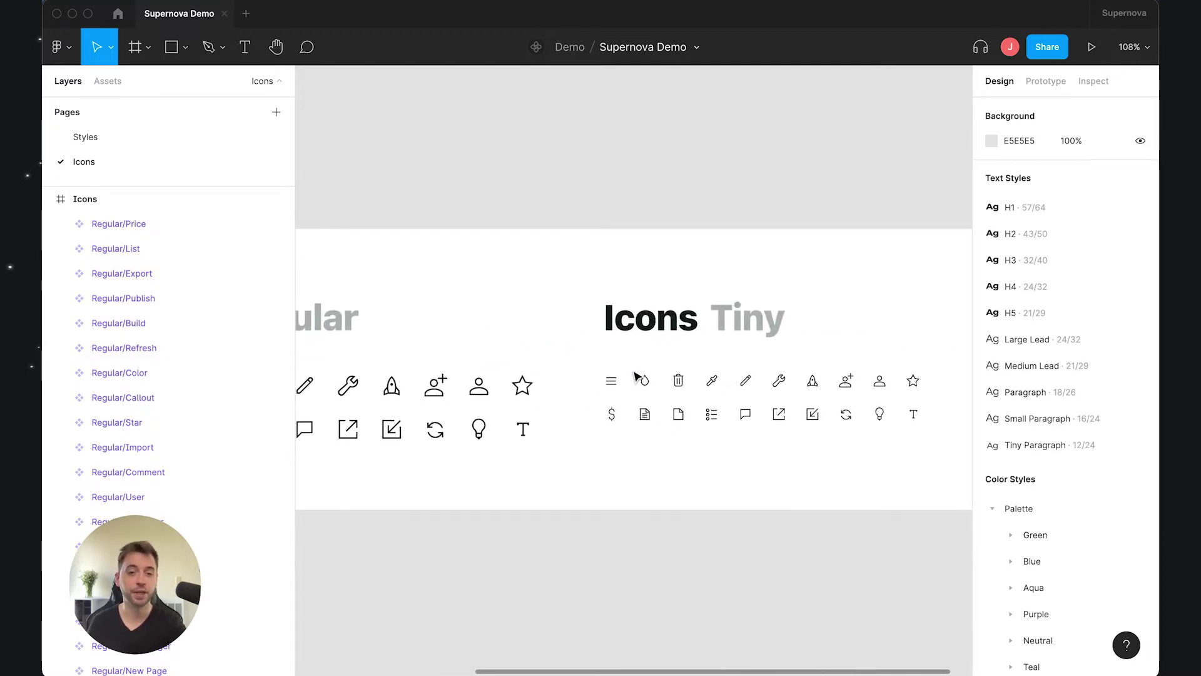
pyautogui.hscroll(-4, 636, 461)
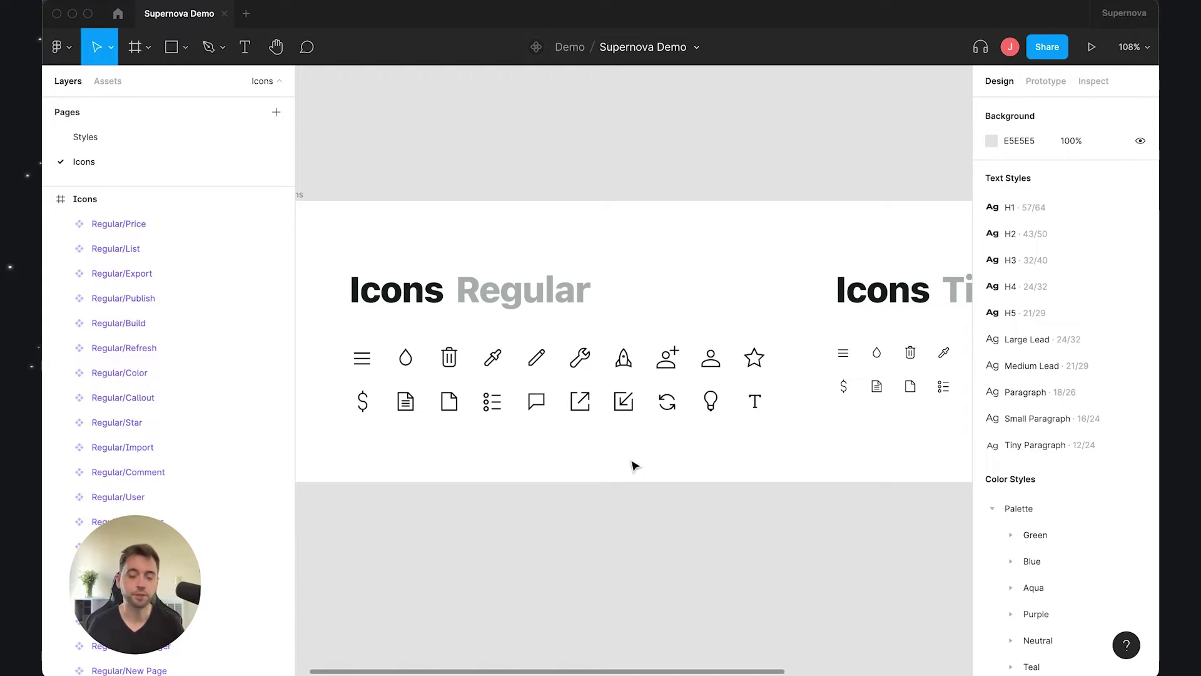
pyautogui.click(1053, 51)
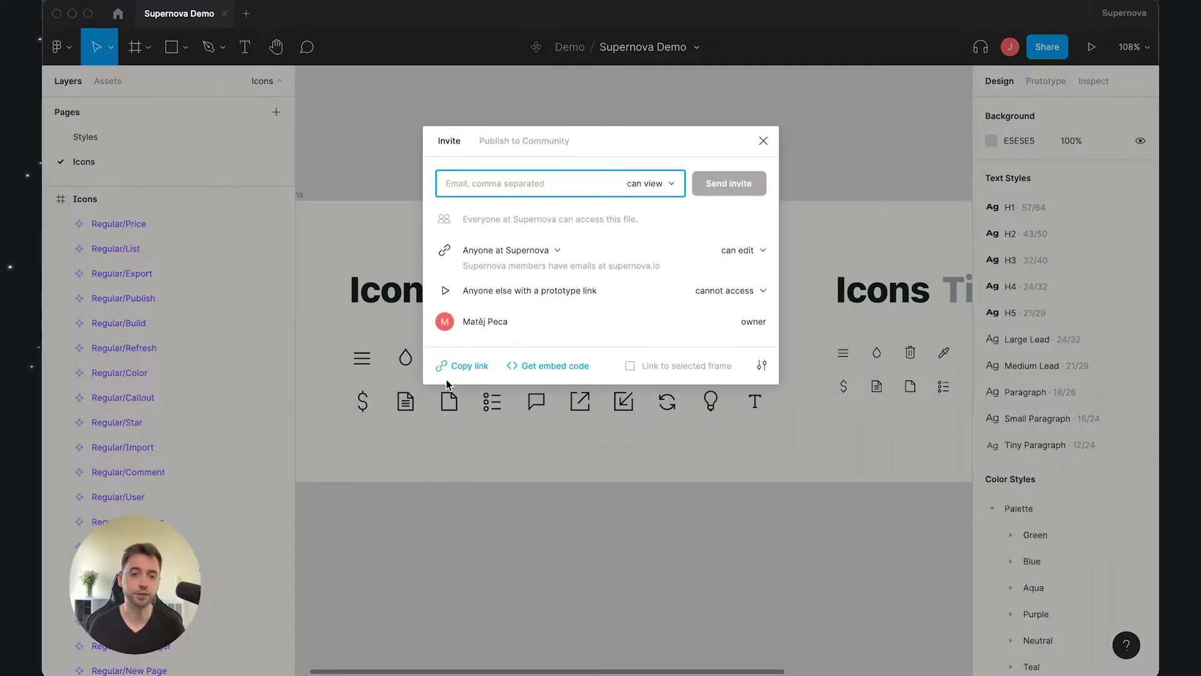
pyautogui.click(463, 366)
pyautogui.click(763, 141)
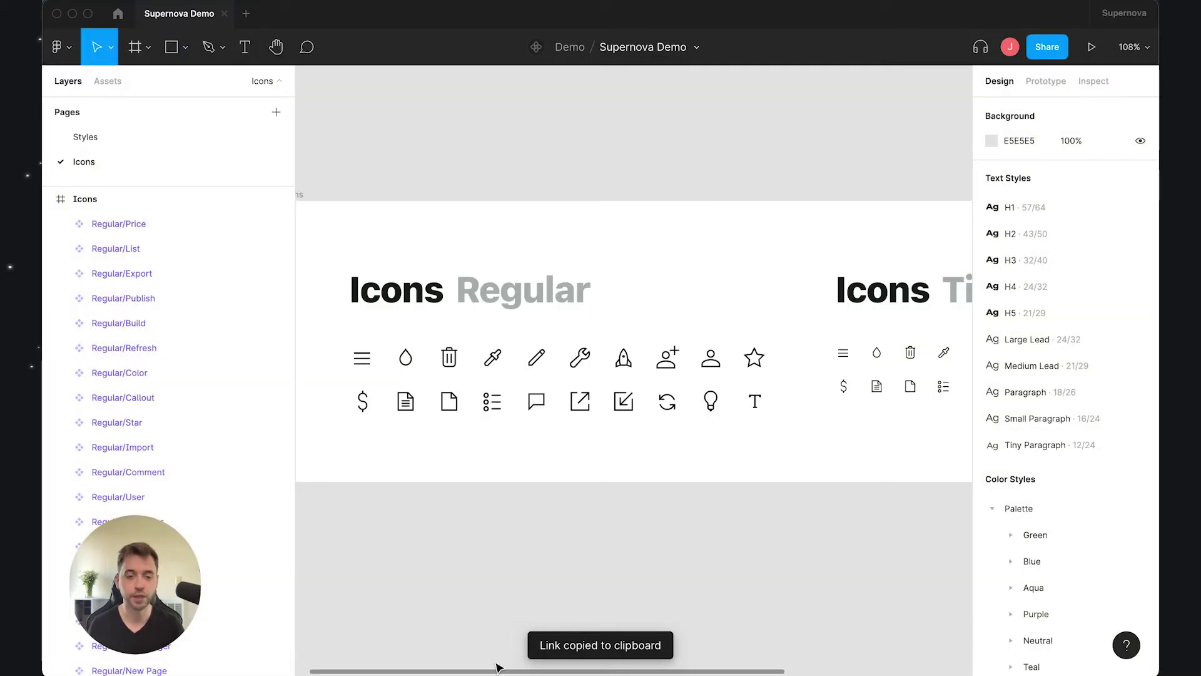
# Paste the Figma file link into Supernova Cloud's Link Figma File and confirm the import.
pyautogui.moveTo(496, 667)
pyautogui.click(517, 644)
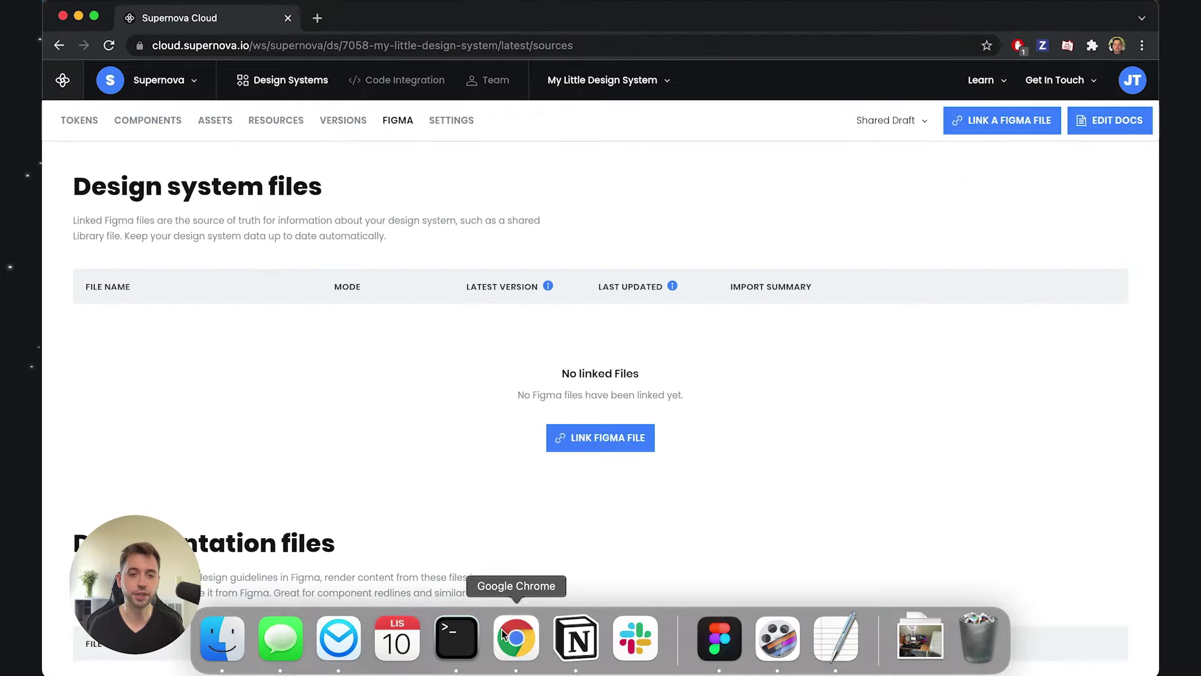
pyautogui.click(563, 444)
pyautogui.press('cmd+v')
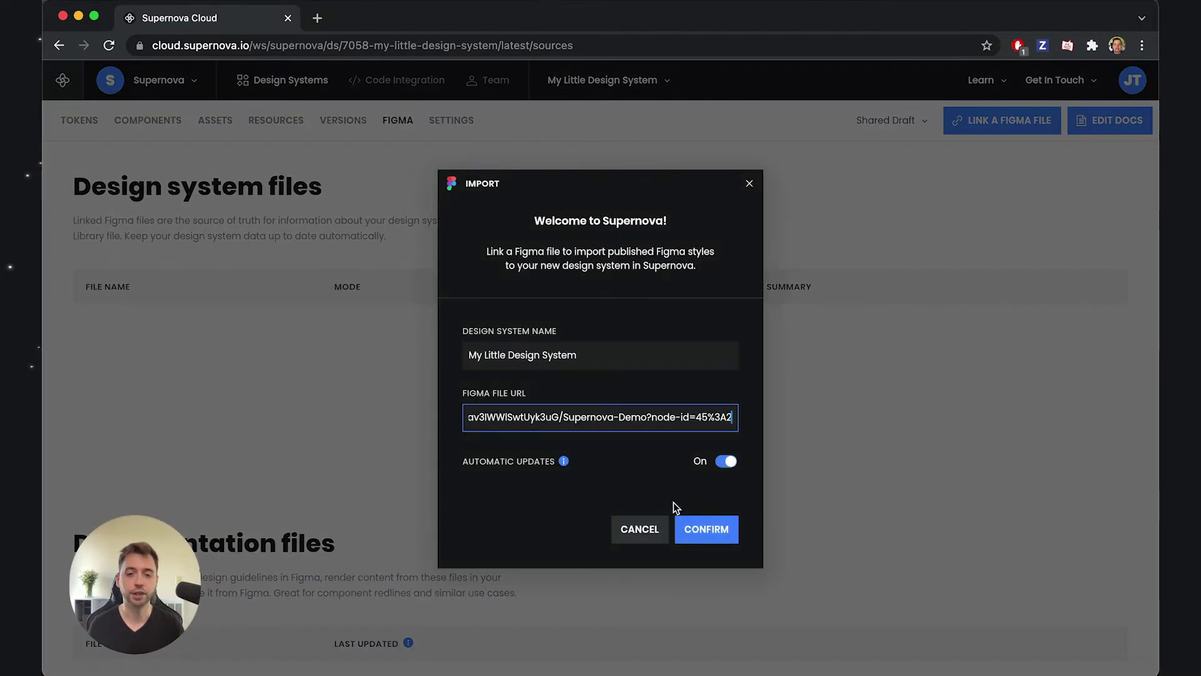
pyautogui.click(706, 531)
pyautogui.moveTo(713, 663)
pyautogui.click(713, 637)
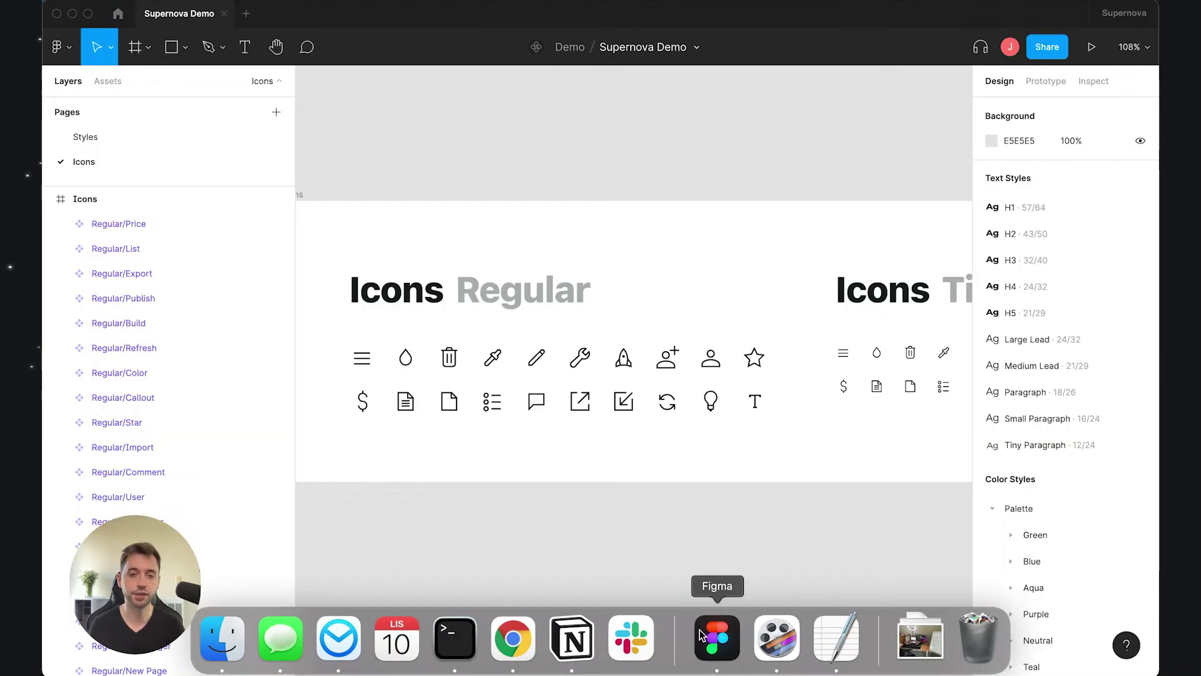
pyautogui.click(60, 46)
pyautogui.click(112, 315)
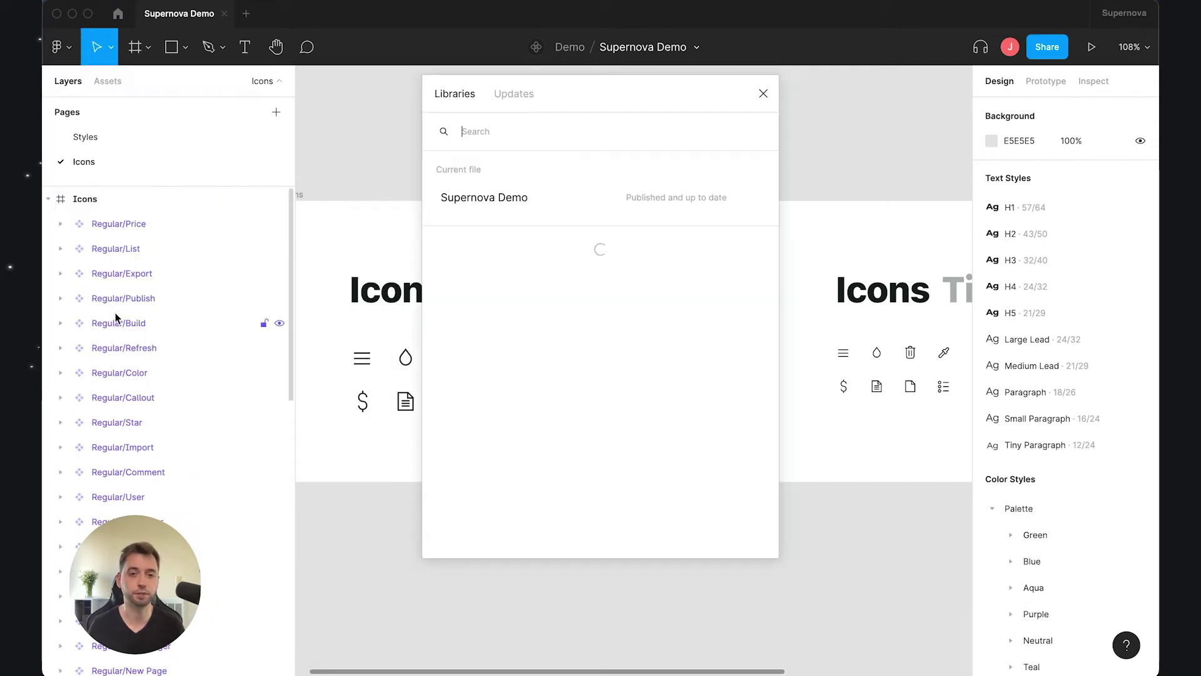
pyautogui.click(647, 202)
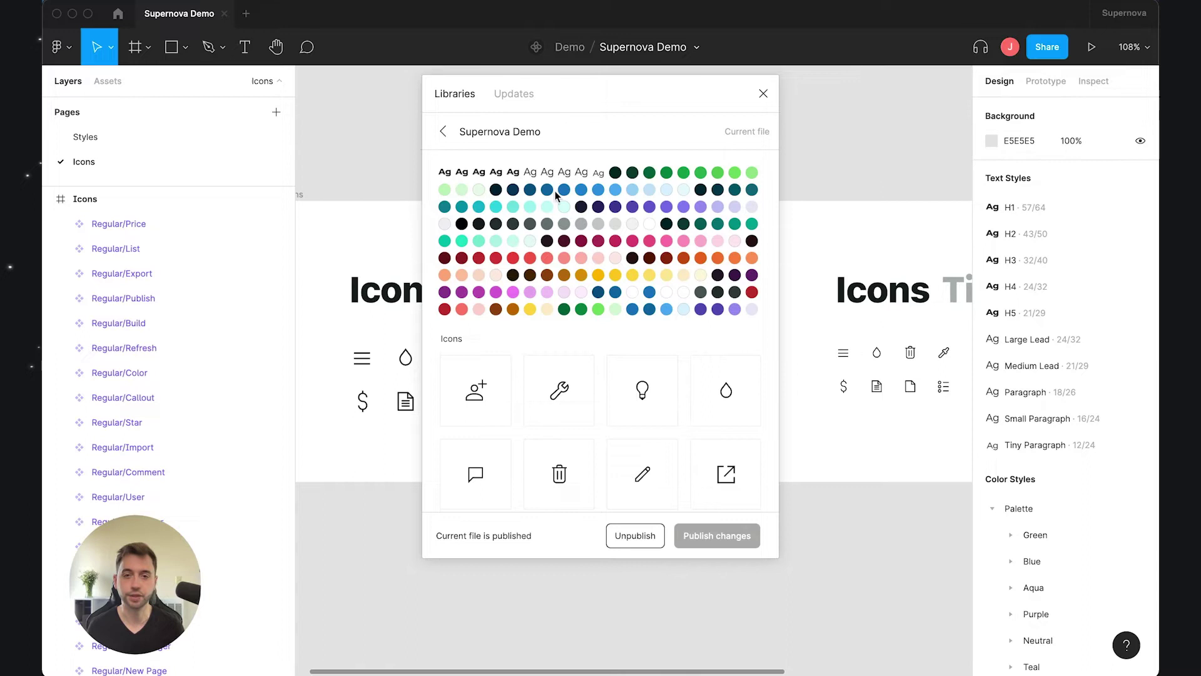
# Dismiss the finished import summary (40 components, 171 styles) and view the imported Colors tokens.
pyautogui.click(763, 93)
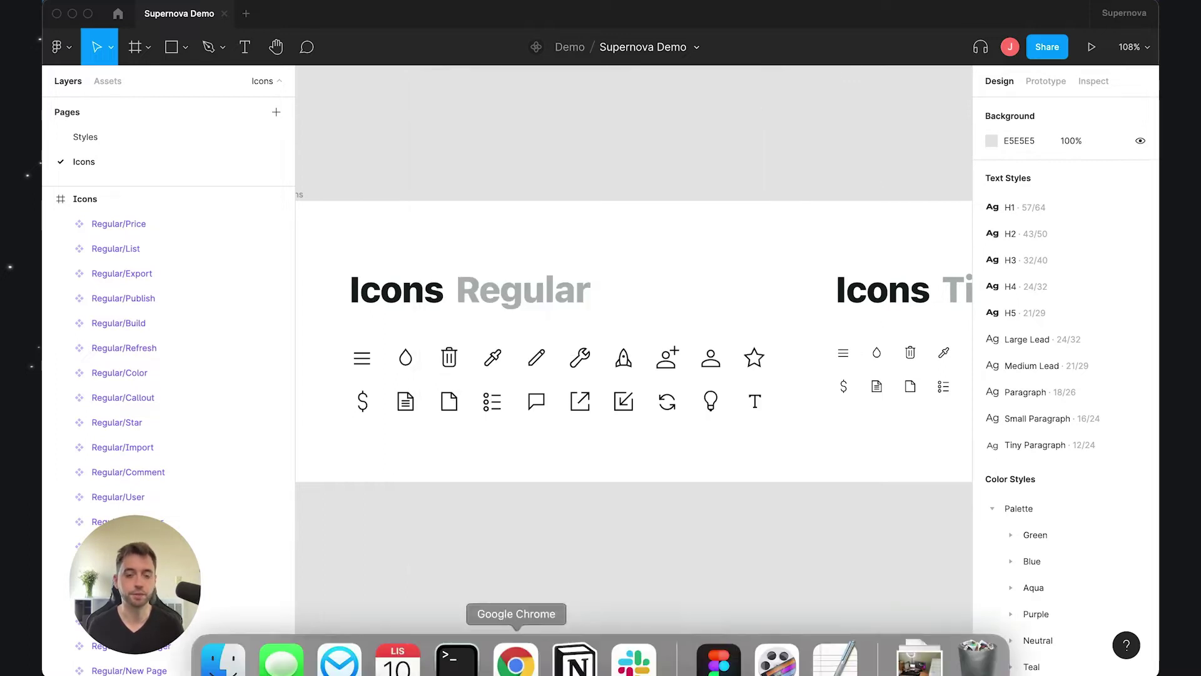
pyautogui.click(531, 662)
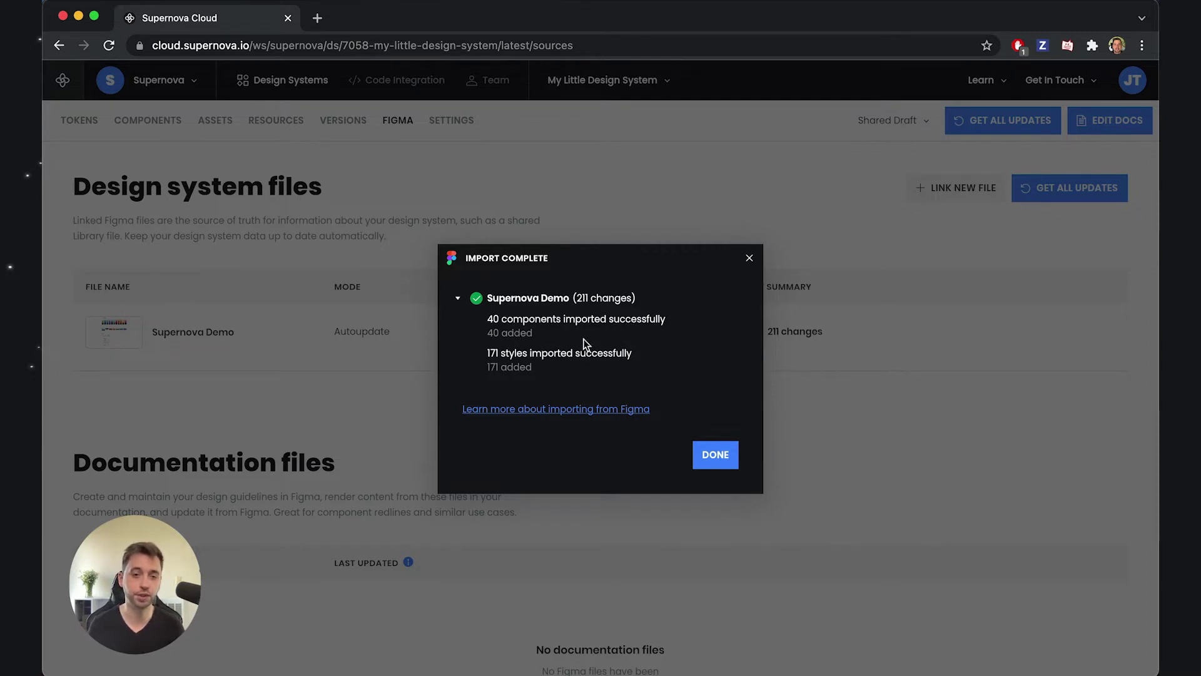
pyautogui.click(712, 452)
pyautogui.click(76, 125)
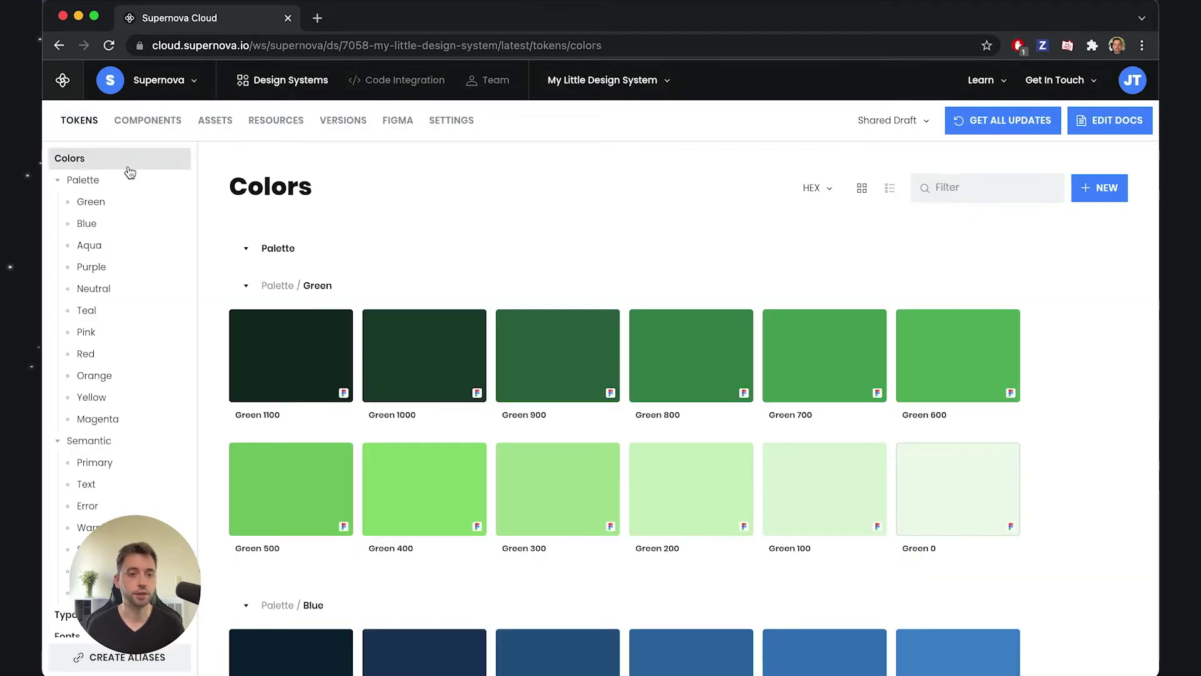
pyautogui.press('super+Tab')
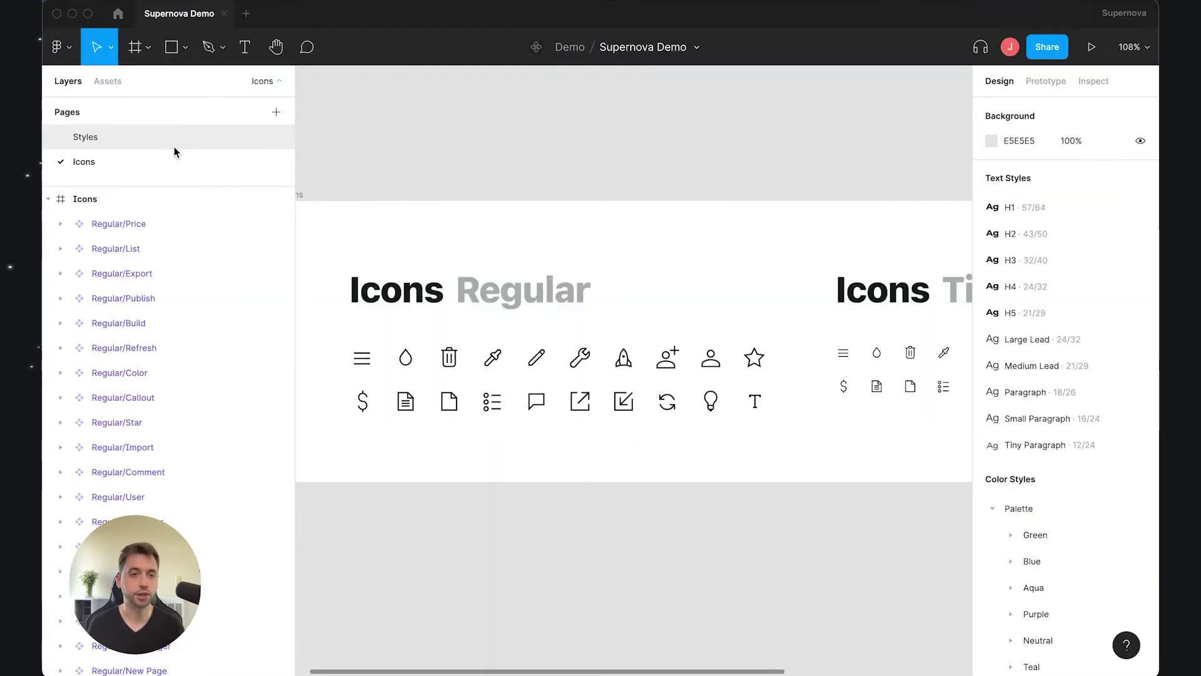
pyautogui.click(174, 138)
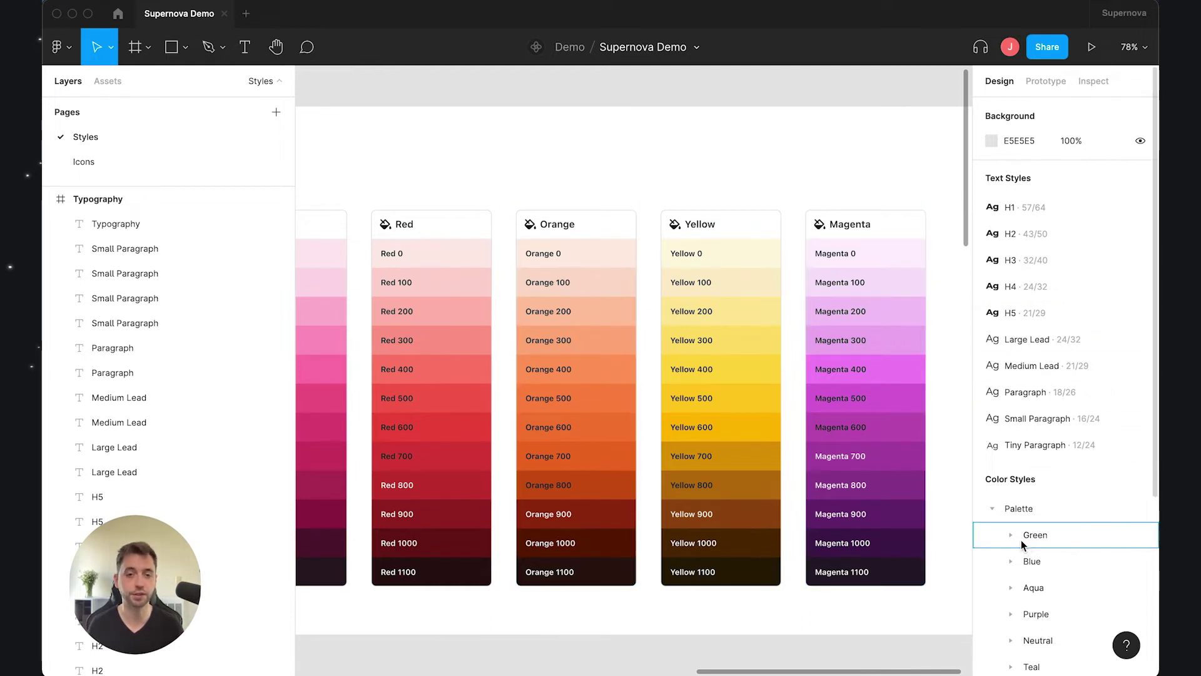
pyautogui.click(206, 163)
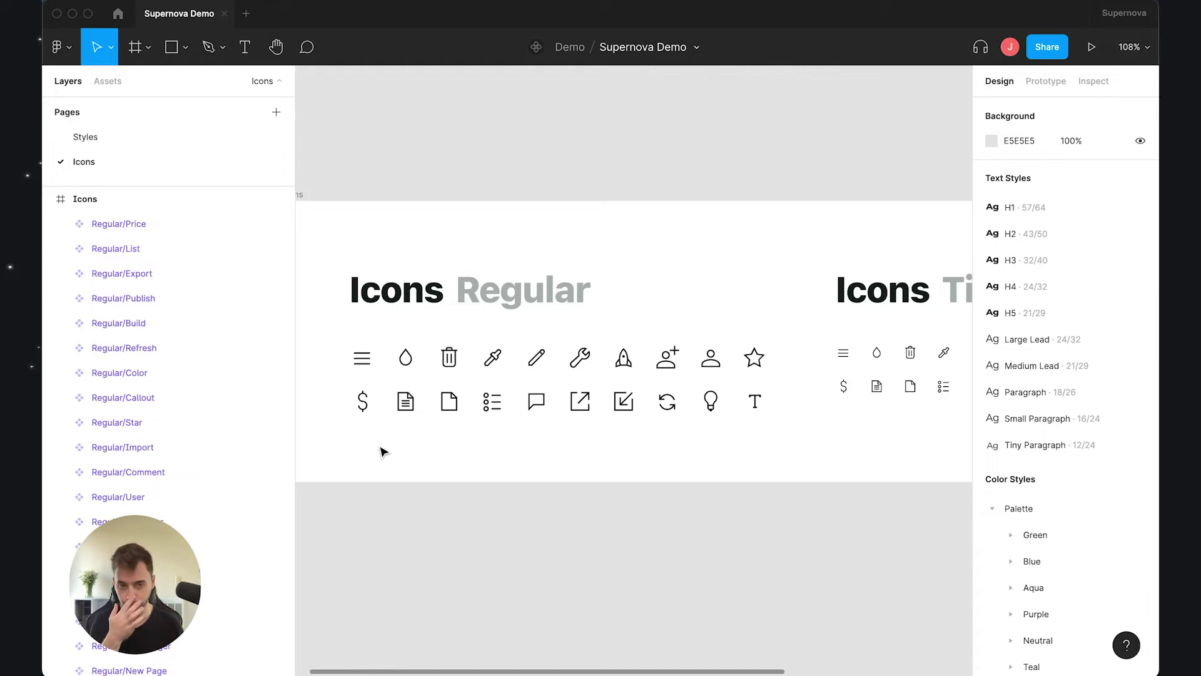
# Review the imported Tiny and Regular icon groups under Components, then check the empty Assets section.
pyautogui.press('super+Tab')
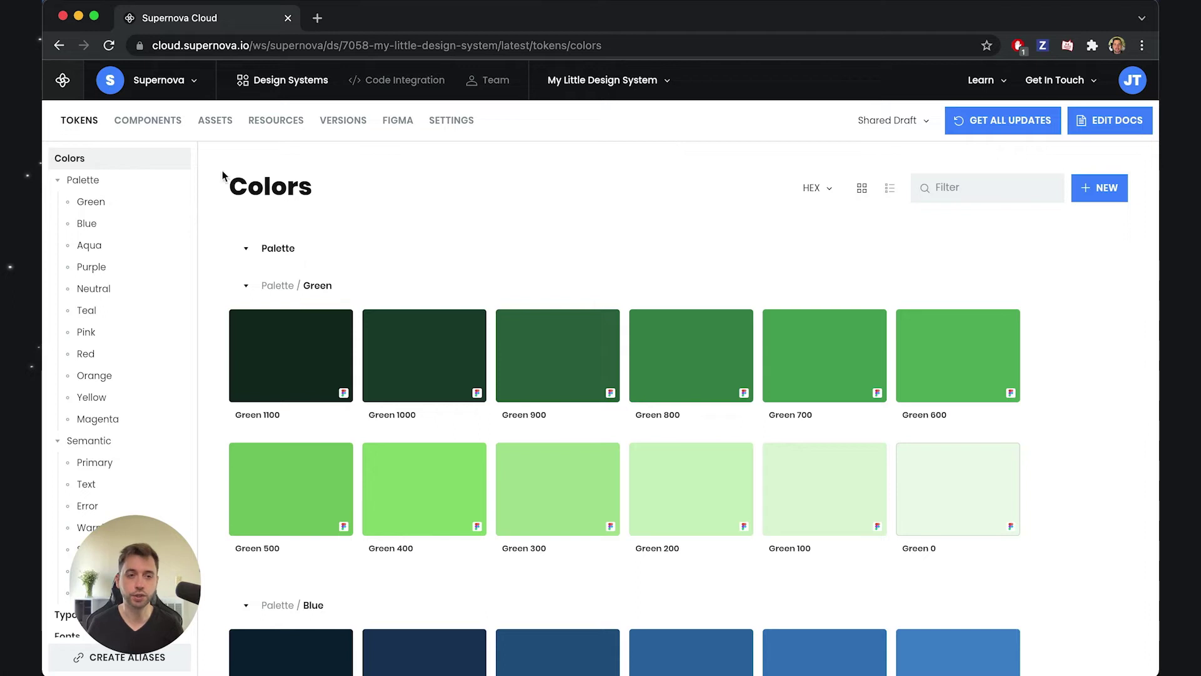
pyautogui.click(149, 121)
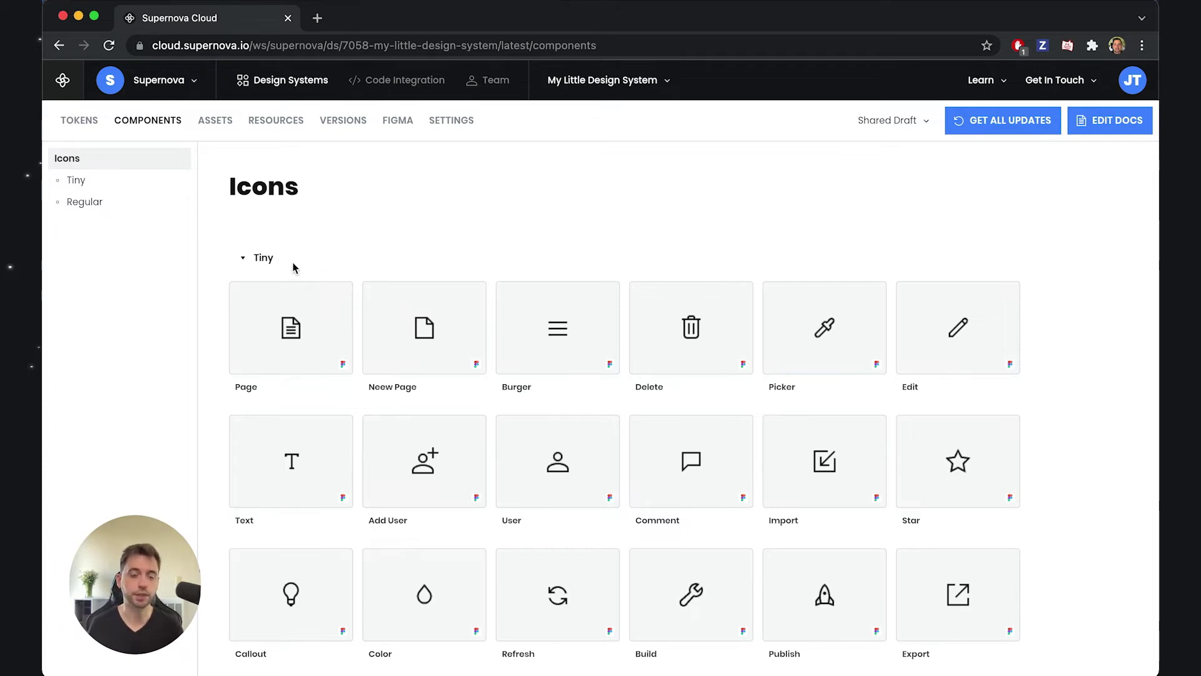
pyautogui.click(260, 258)
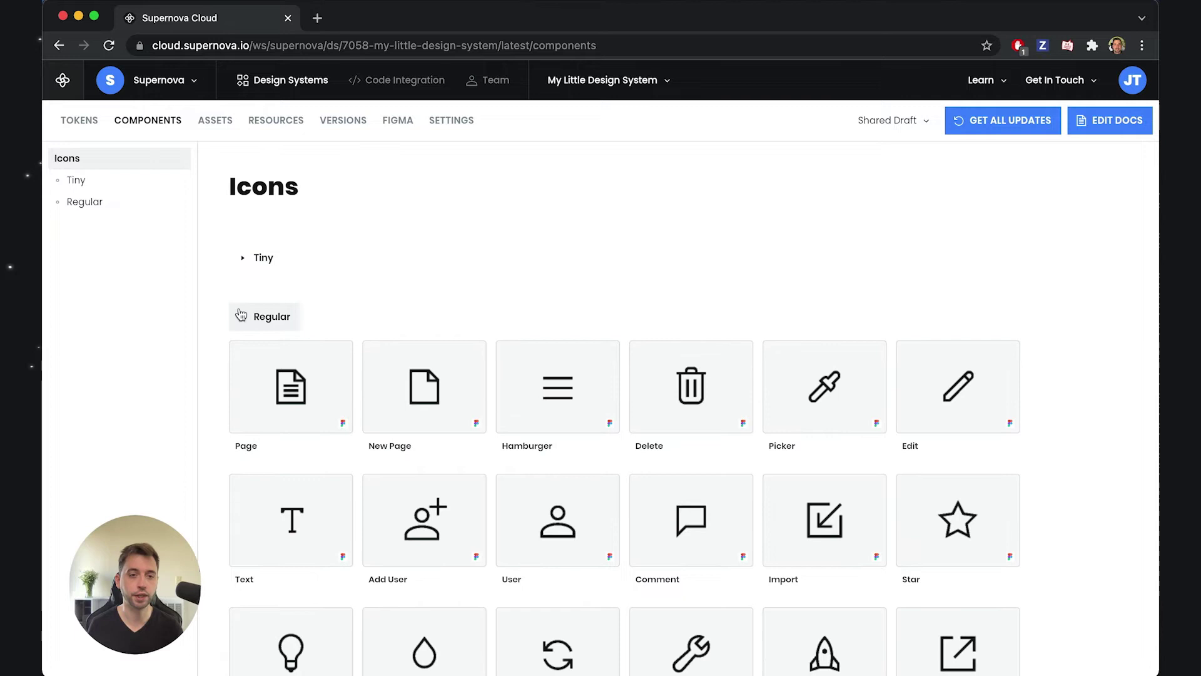
pyautogui.click(266, 317)
pyautogui.click(243, 317)
pyautogui.scroll(-4, 509, 402)
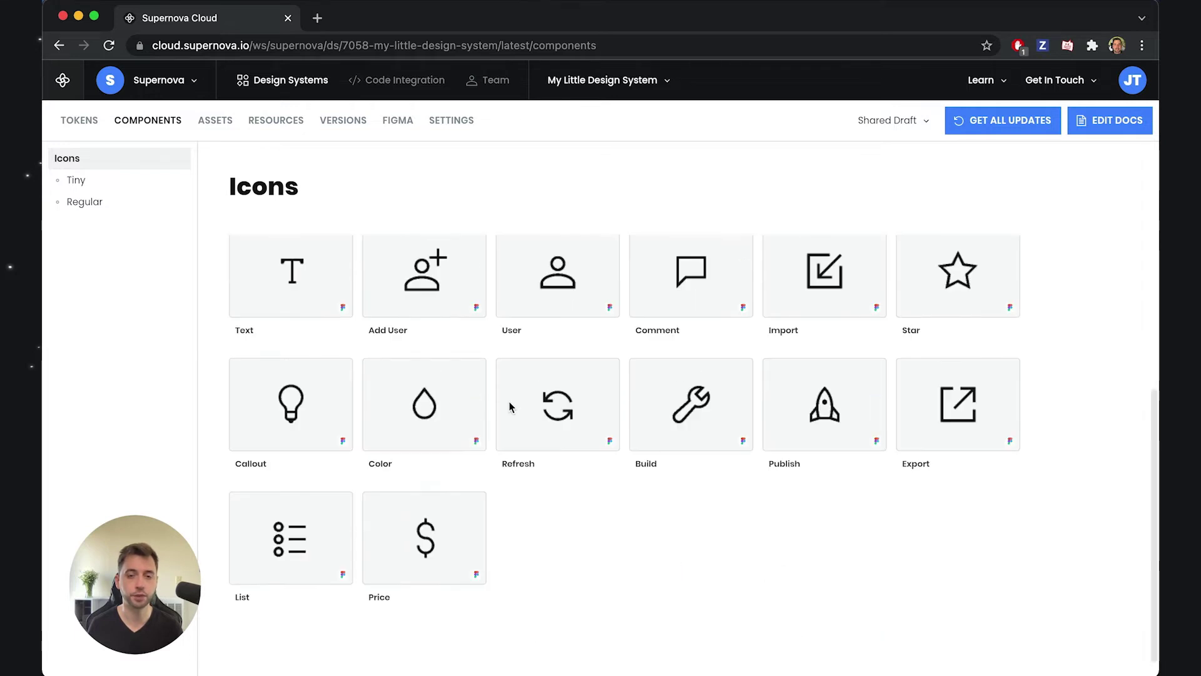
pyautogui.scroll(4, 496, 376)
pyautogui.click(216, 120)
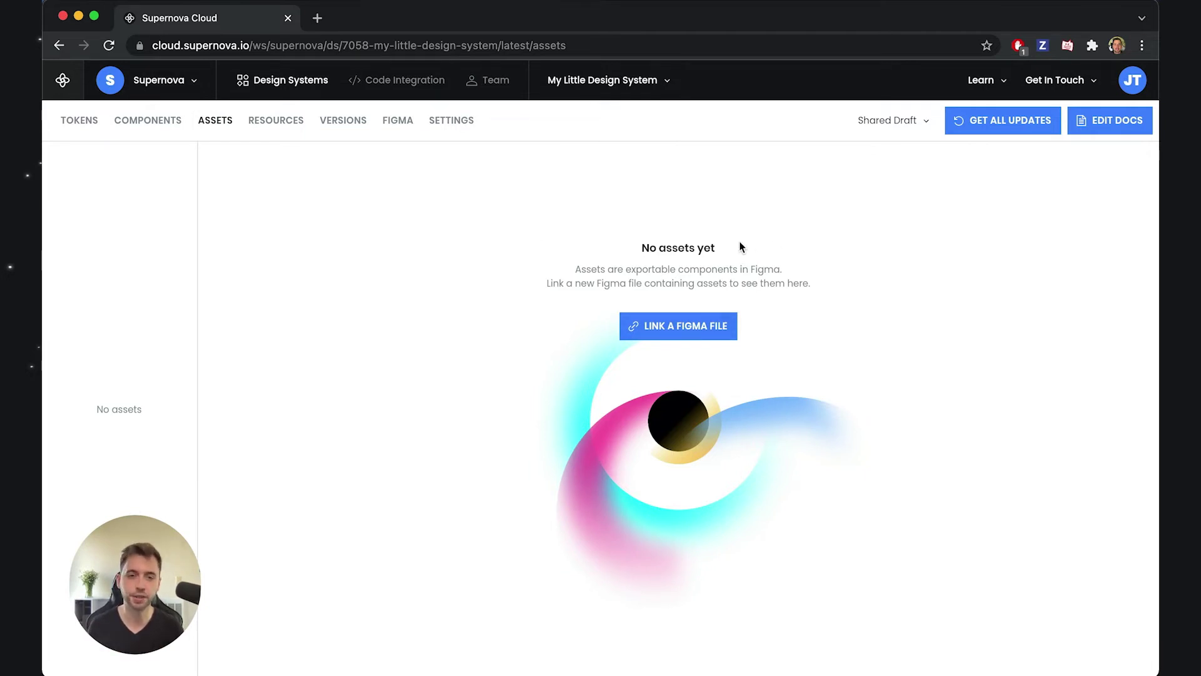
pyautogui.press('super+Tab')
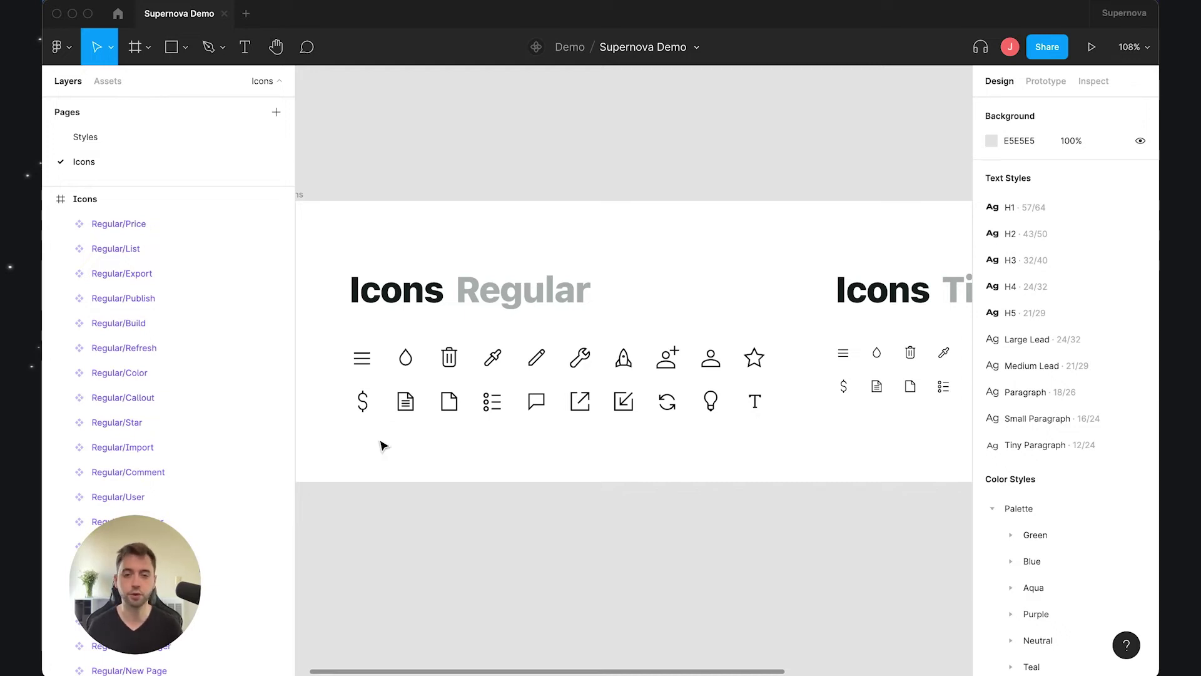
# Select all 40 icons on the Icons page and give them a 1x PNG export setting.
pyautogui.scroll(2, 383, 445)
pyautogui.scroll(-3, 383, 463)
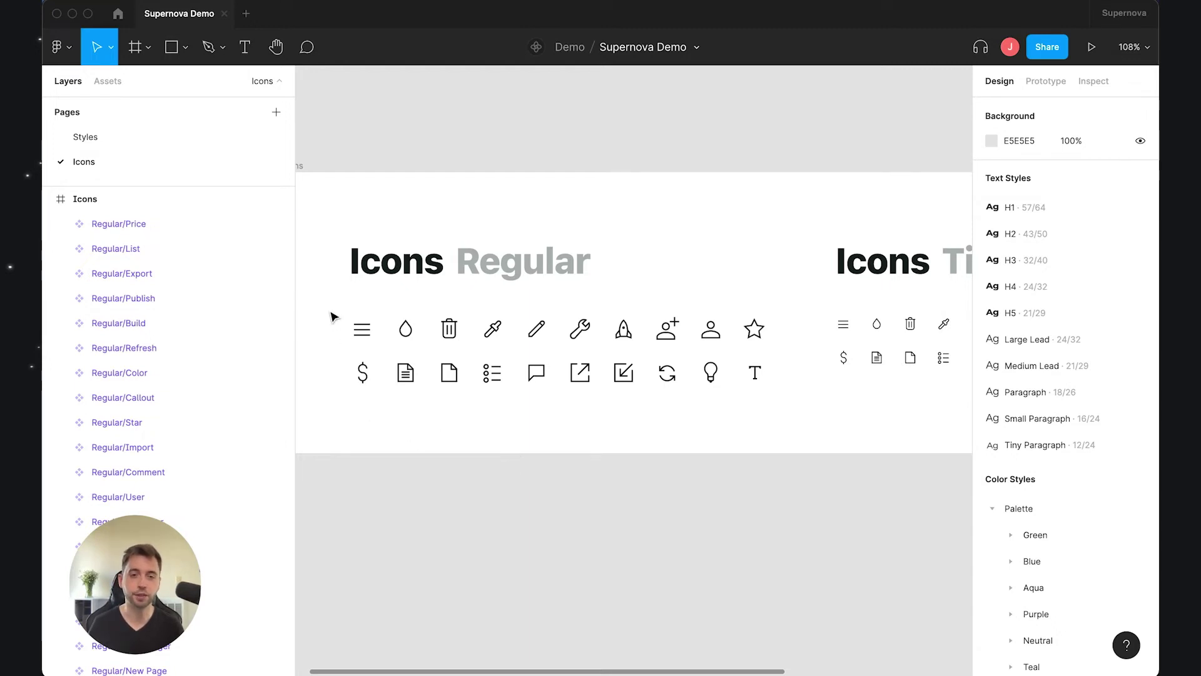
pyautogui.moveTo(335, 317); pyautogui.dragTo(869, 420)
pyautogui.scroll(-3, 1001, 488)
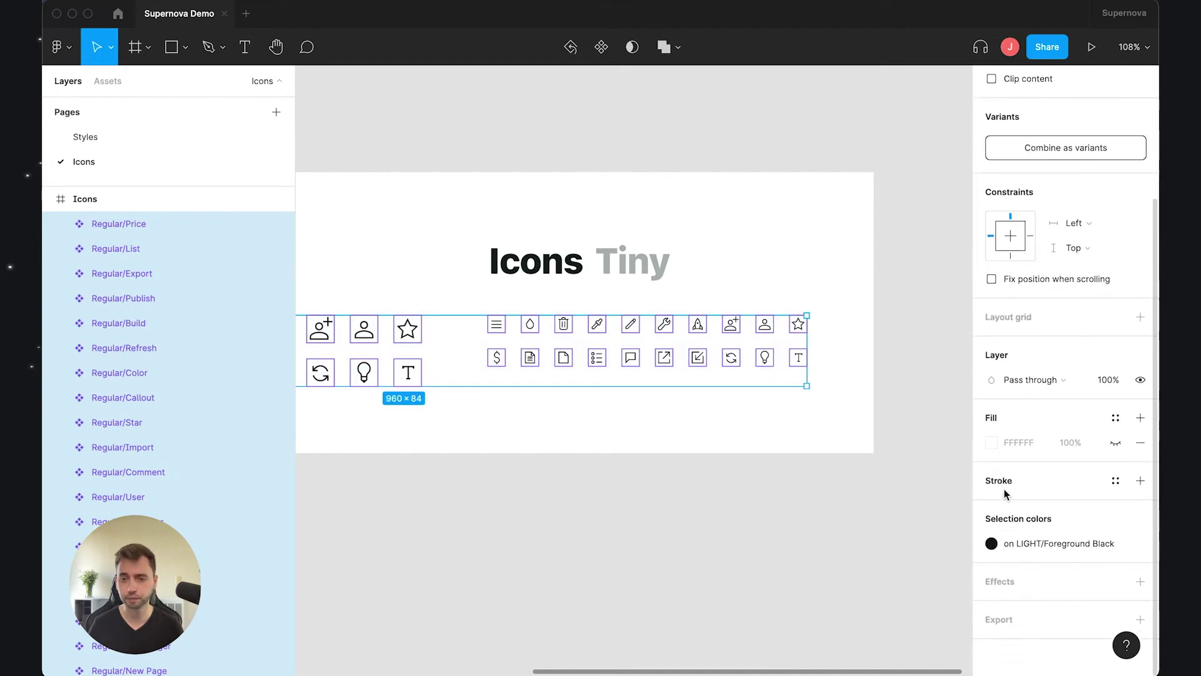
pyautogui.click(1012, 617)
pyautogui.scroll(-2, 1019, 602)
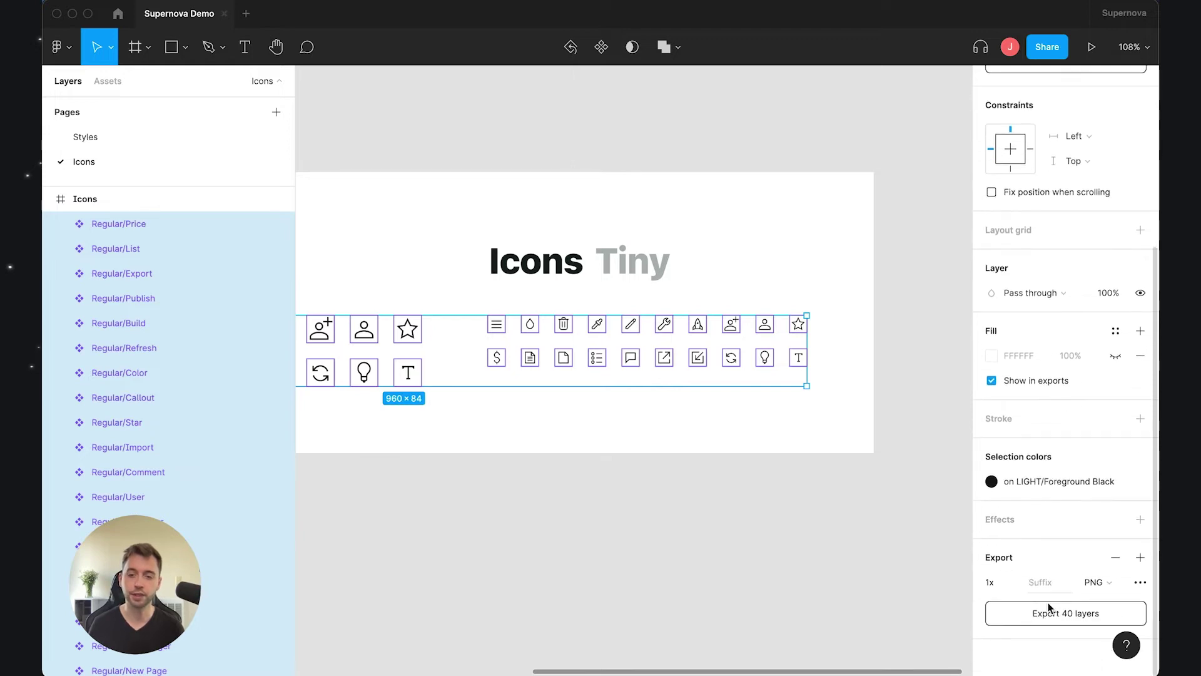
pyautogui.click(533, 465)
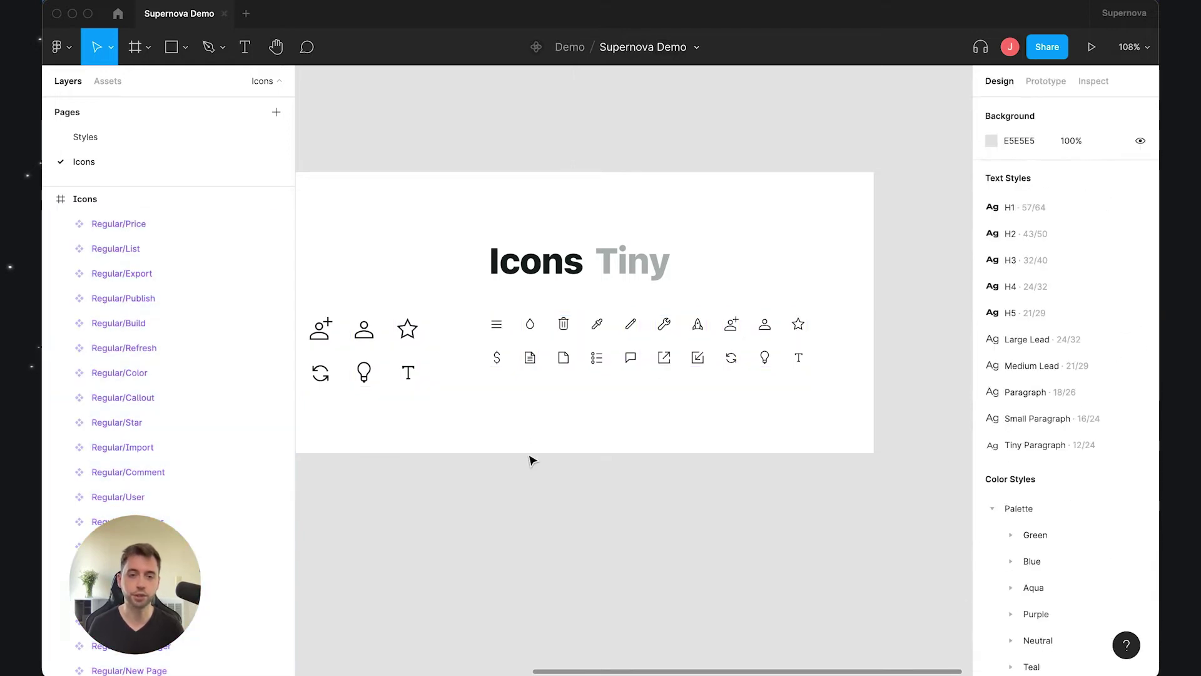
pyautogui.click(498, 358)
# Verify the Tiny/Price icon's 1x PNG export, select Regular/Hamburger, and bring up the main menu.
pyautogui.scroll(-1, 914, 528)
pyautogui.scroll(-10, 990, 555)
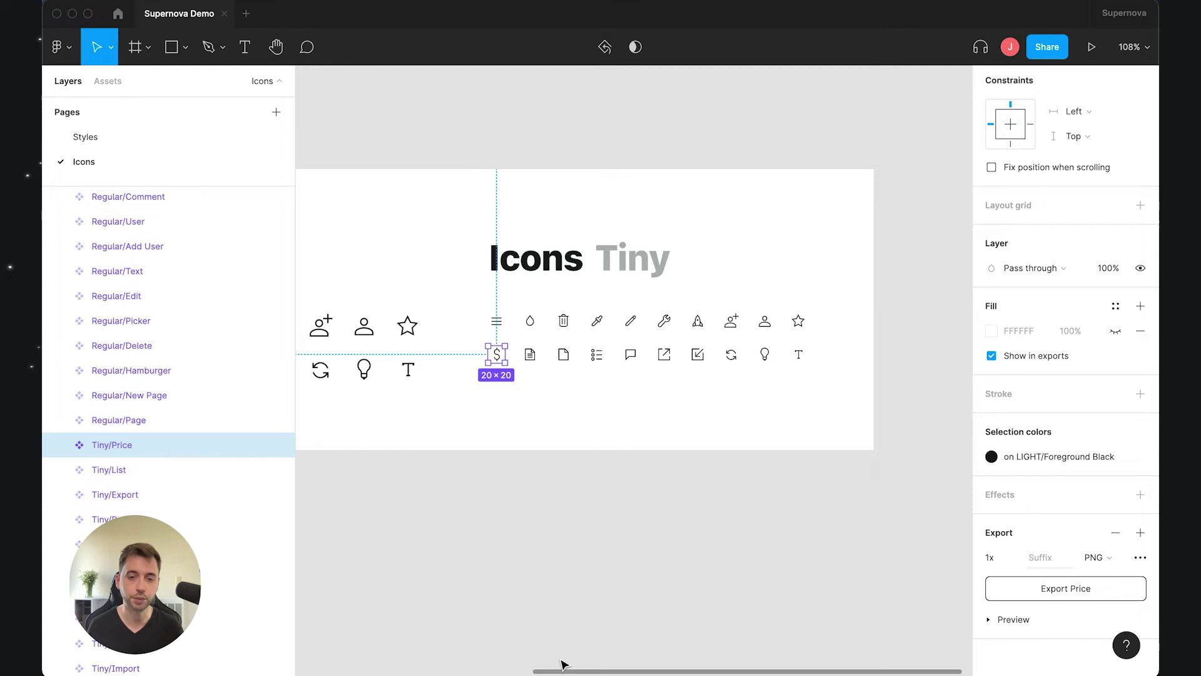
pyautogui.moveTo(555, 673); pyautogui.dragTo(343, 638)
pyautogui.click(496, 504)
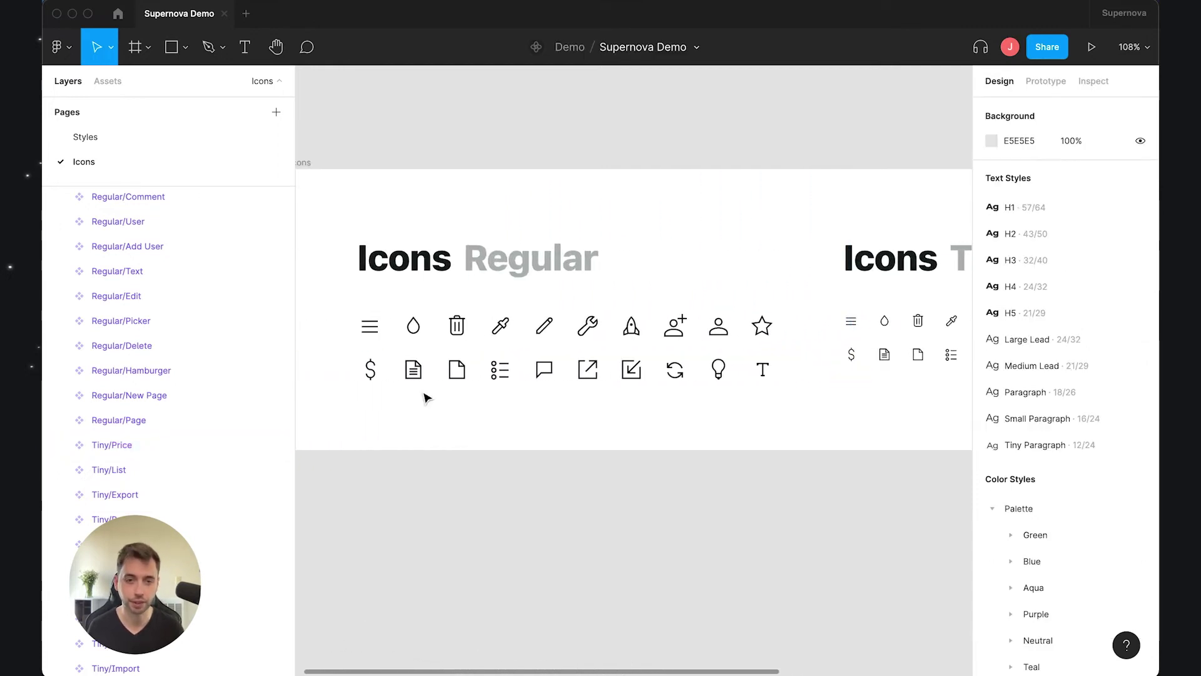
pyautogui.click(371, 334)
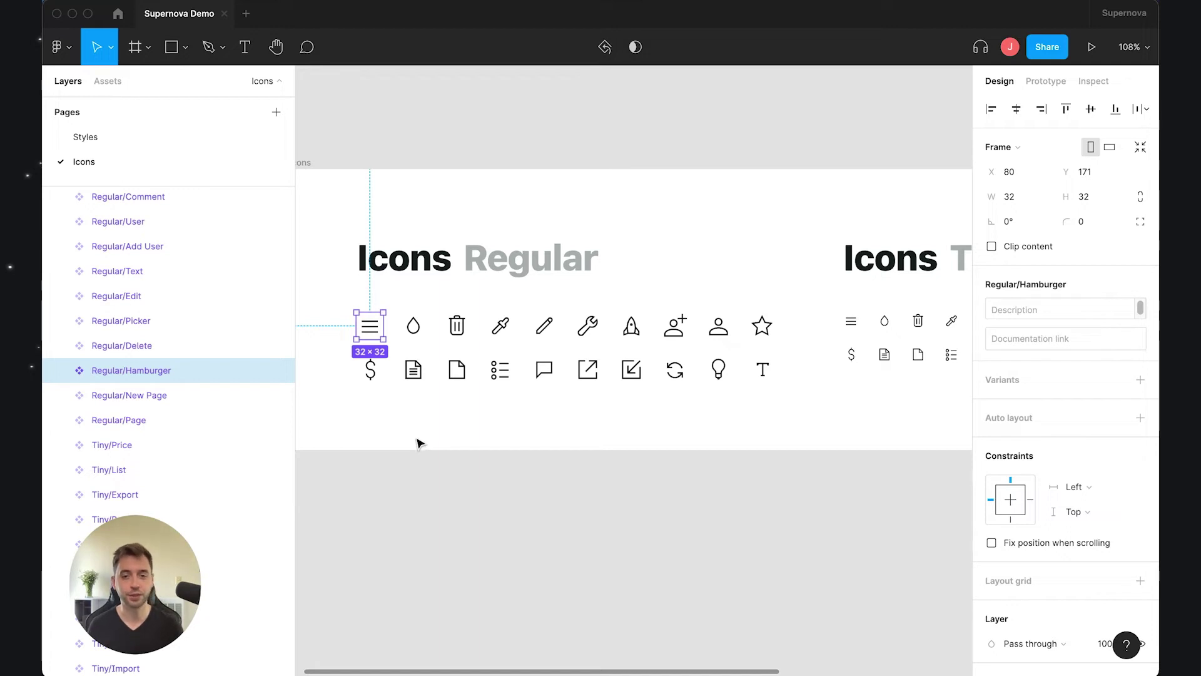
pyautogui.click(56, 48)
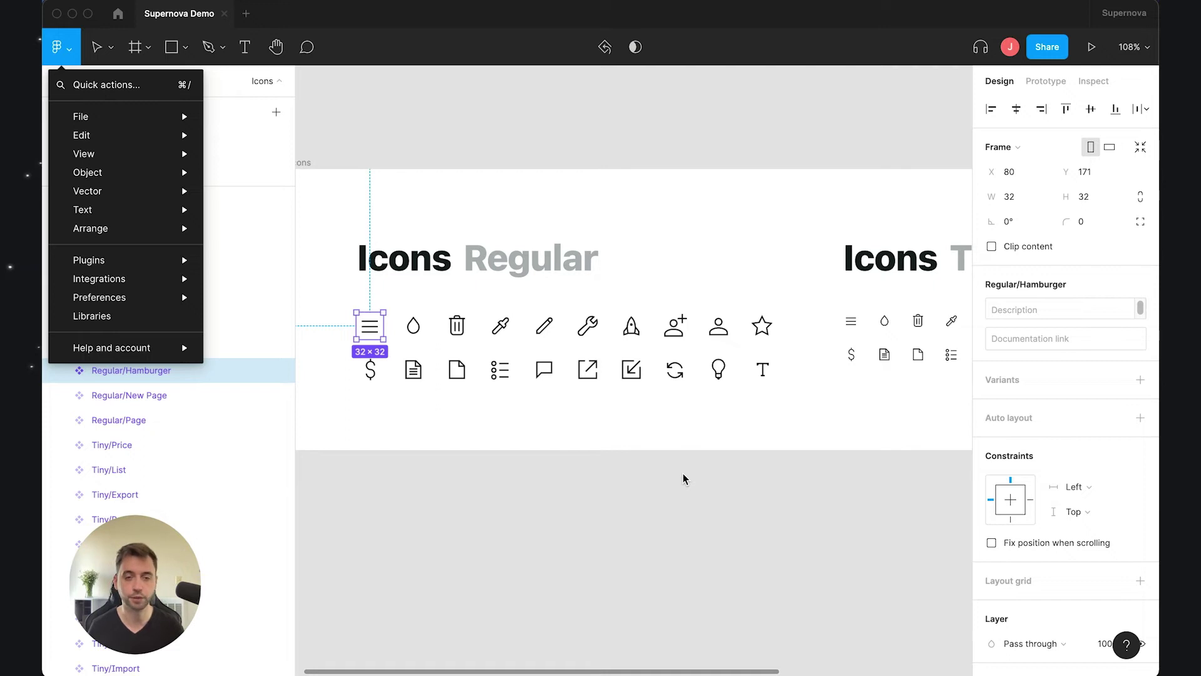
# Check that Supernova Demo is listed as published and up to date in team libraries, then close it.
pyautogui.click(140, 319)
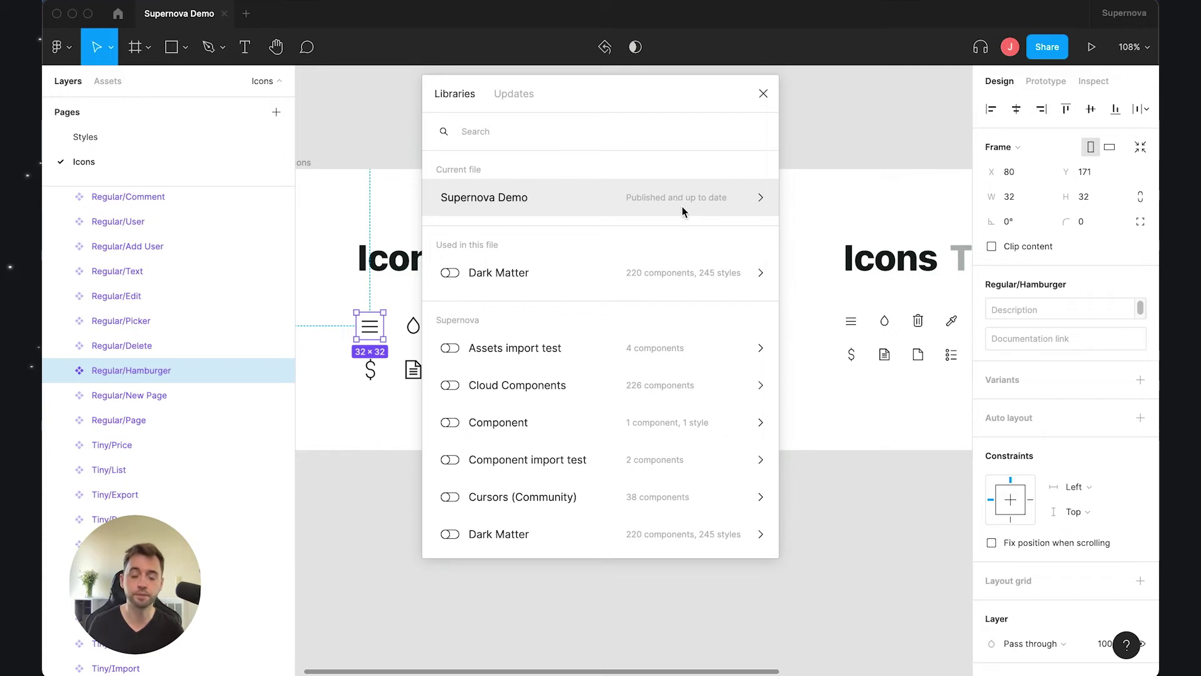
pyautogui.scroll(-6, 1006, 464)
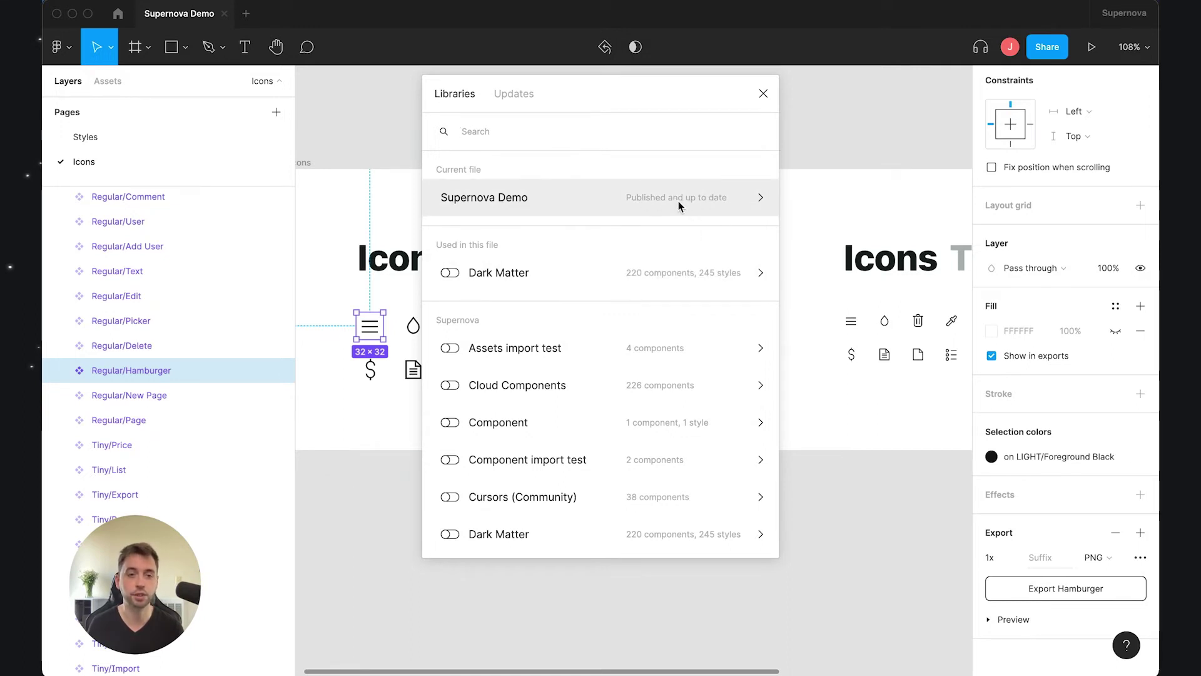
pyautogui.click(763, 94)
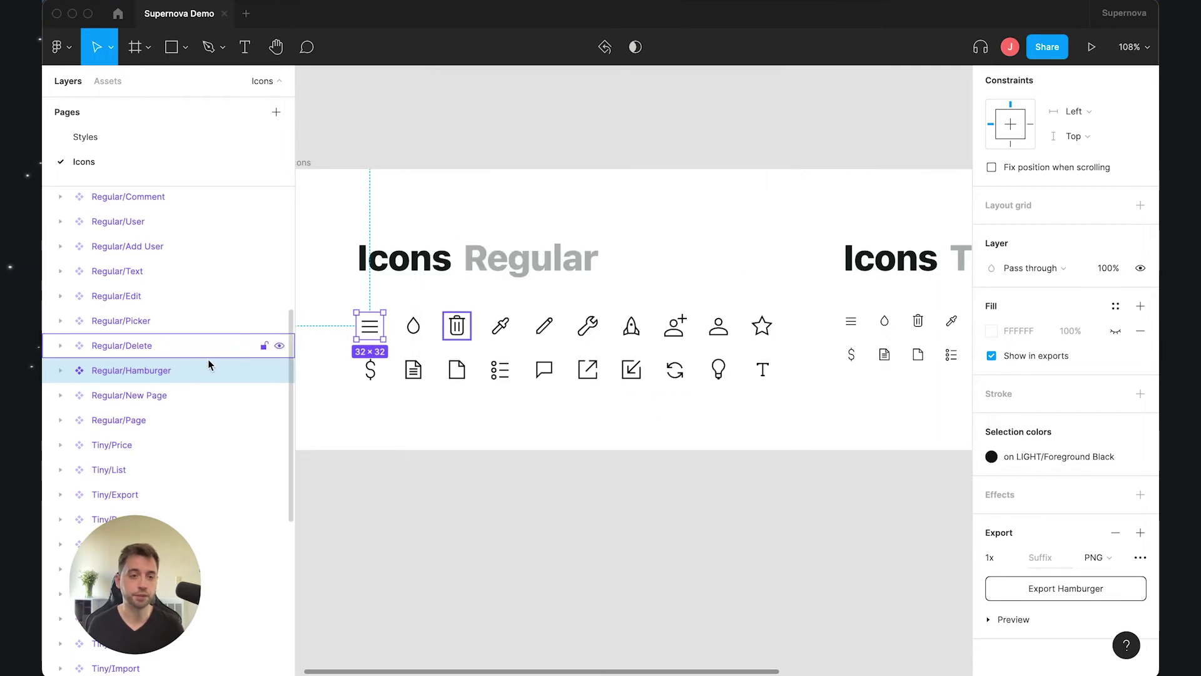
# Rename the Regular/Hamburger icon component to Regular/Burger.
pyautogui.doubleClick(154, 370)
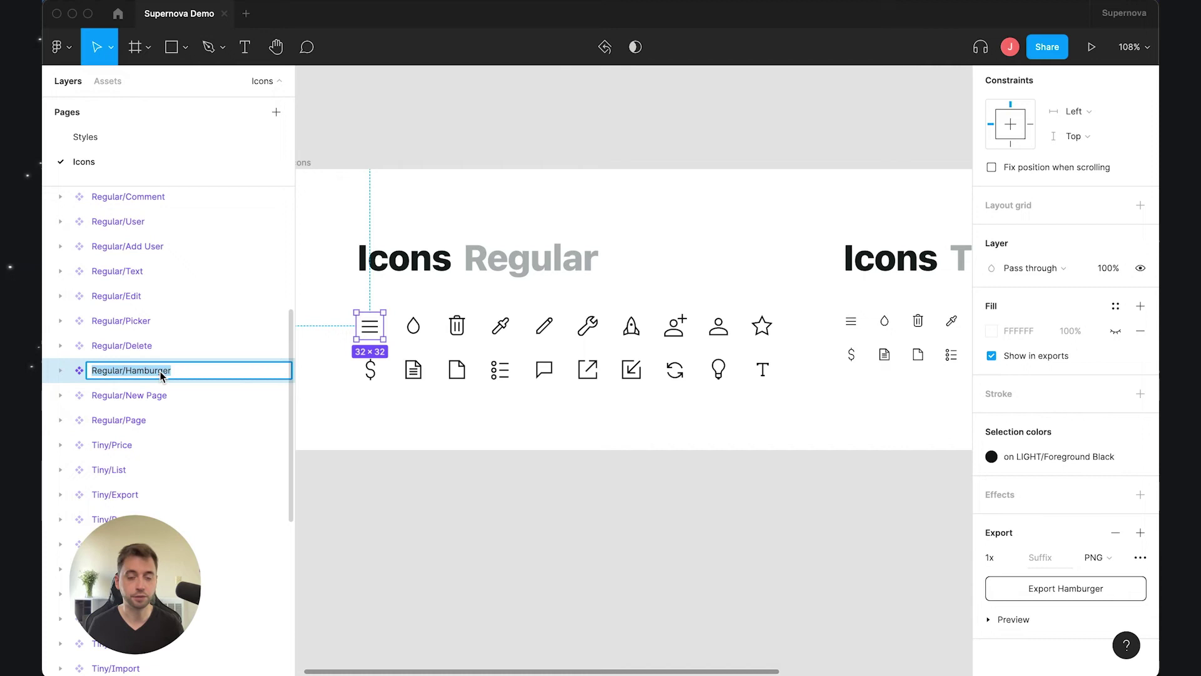
pyautogui.click(397, 424)
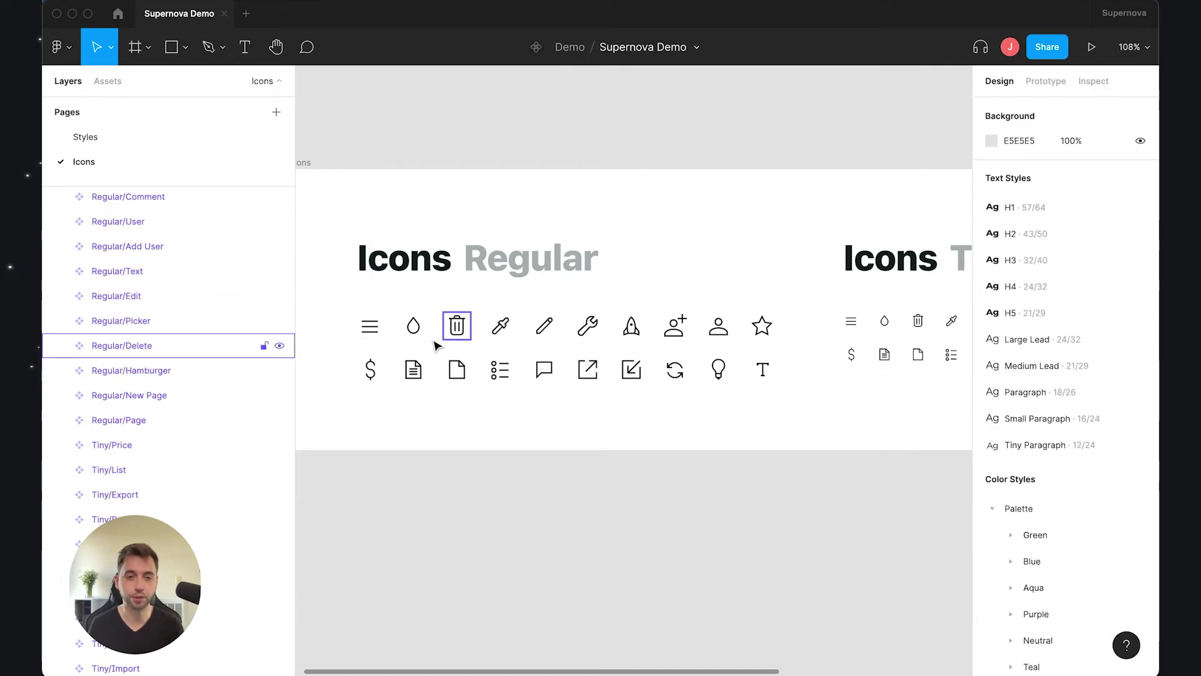
pyautogui.click(371, 326)
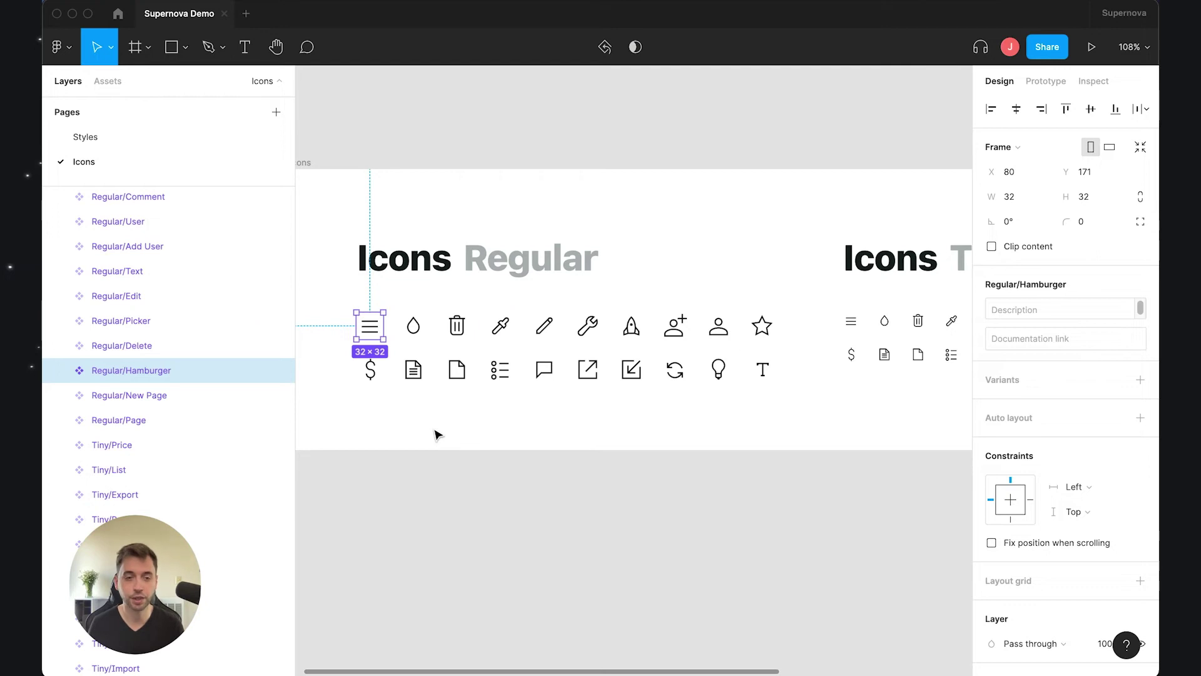
pyautogui.doubleClick(159, 376)
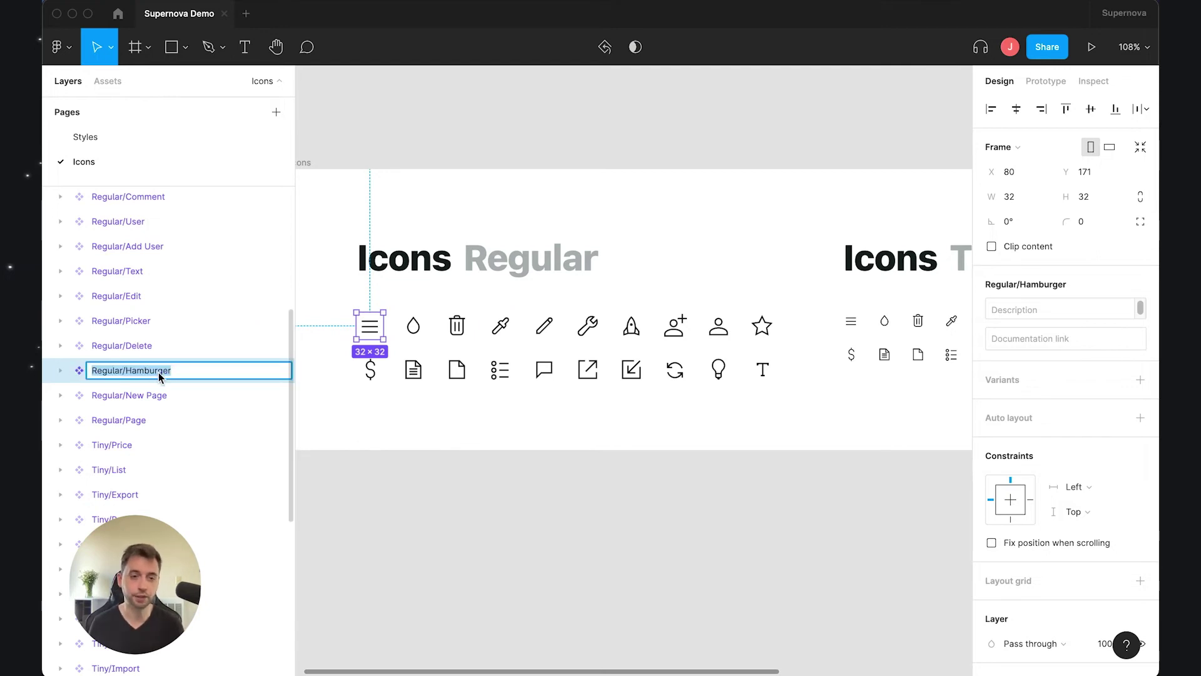
pyautogui.doubleClick(152, 371)
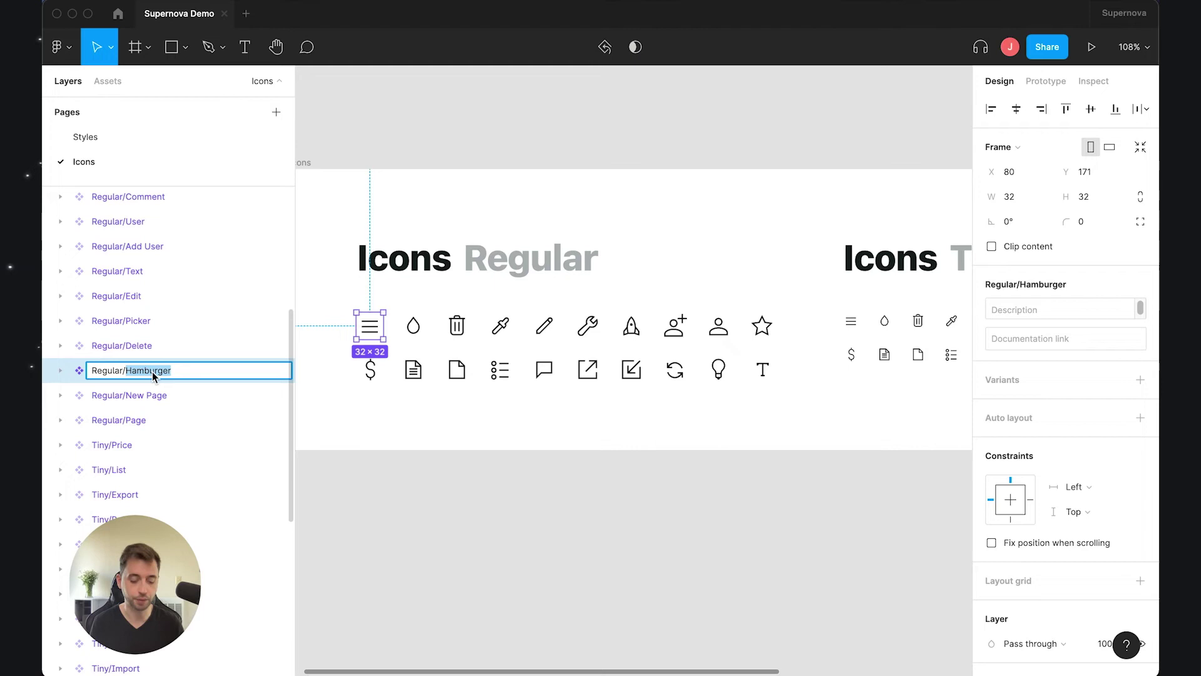
pyautogui.write('Burger')
pyautogui.press('Return')
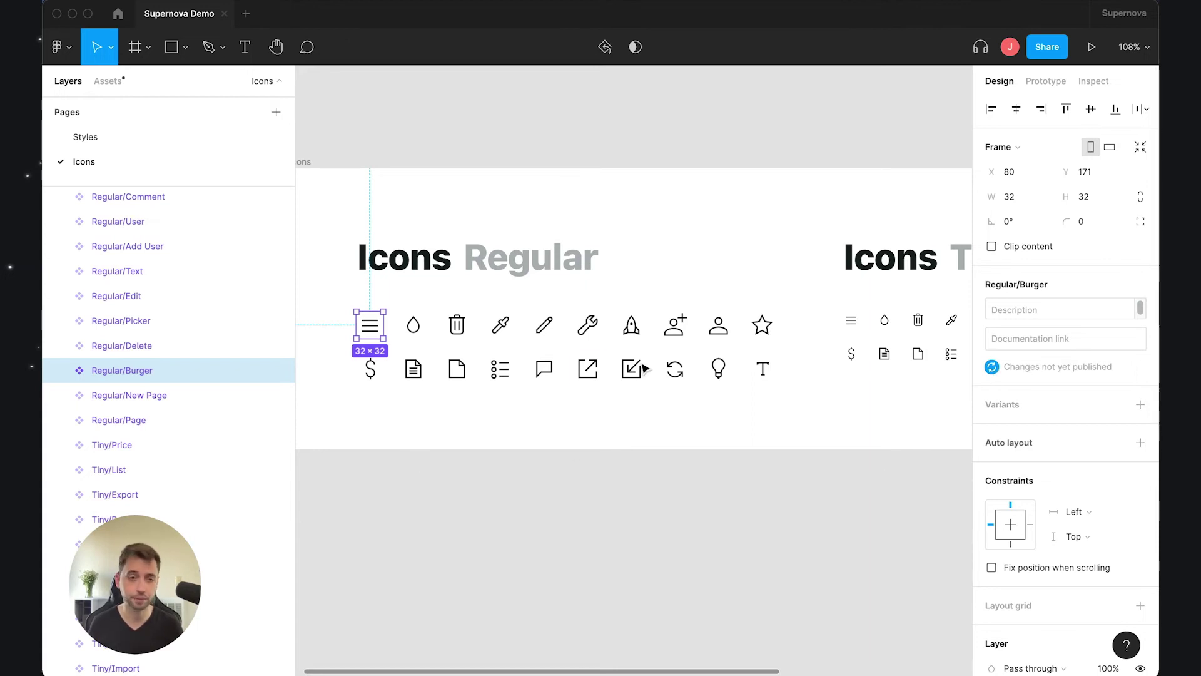
# Publish the one pending Regular/Burger change from the Supernova Demo library.
pyautogui.click(62, 45)
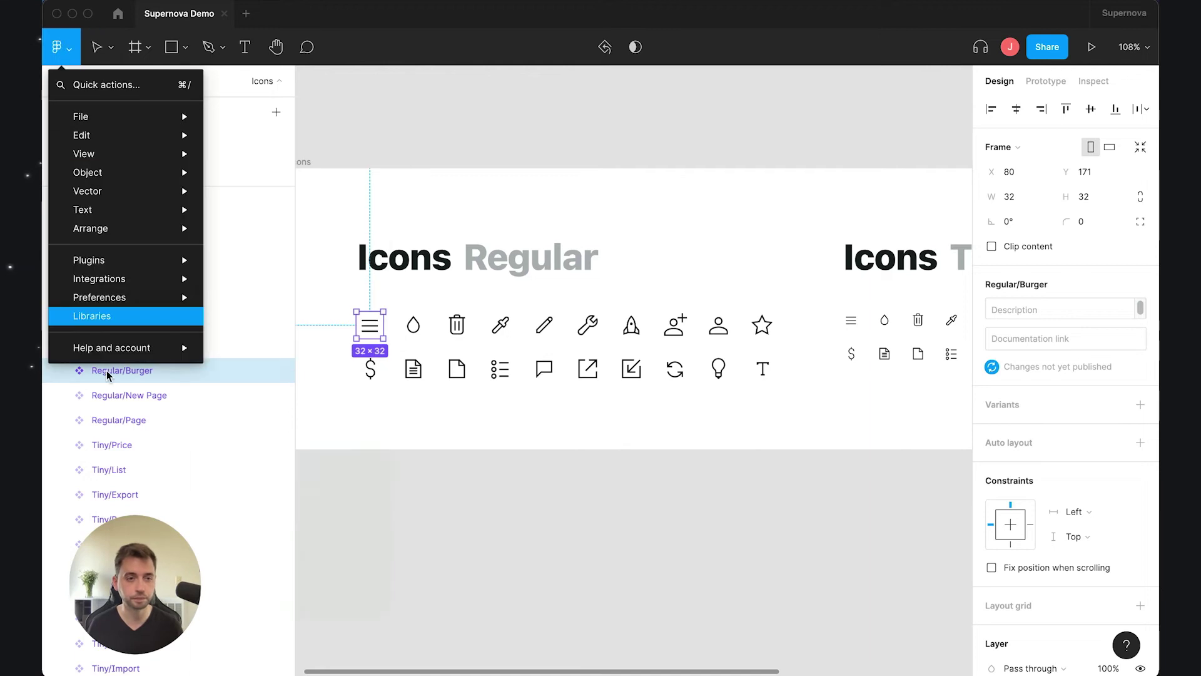
pyautogui.click(100, 316)
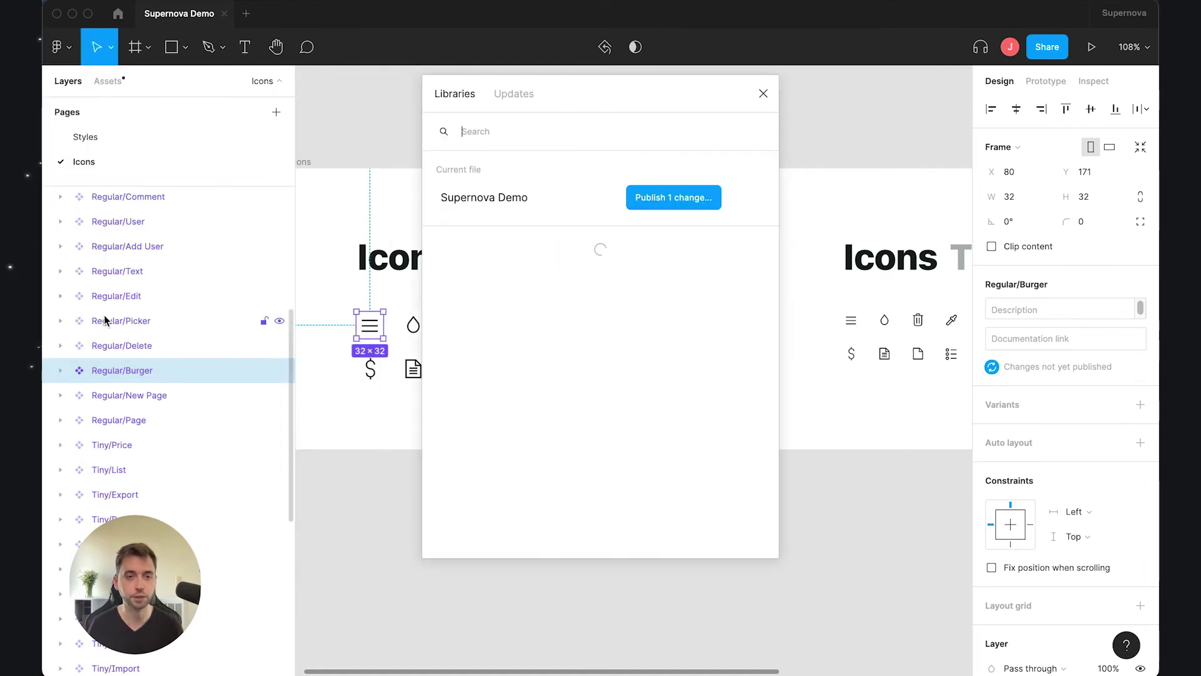
pyautogui.click(728, 207)
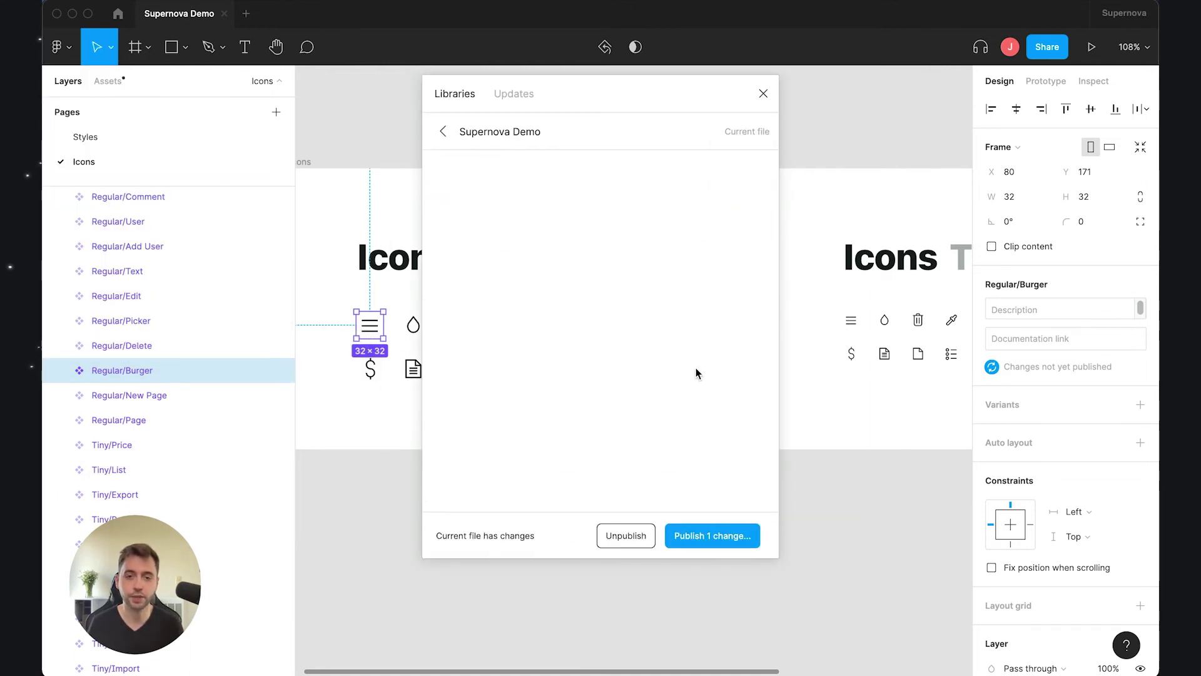
pyautogui.click(701, 538)
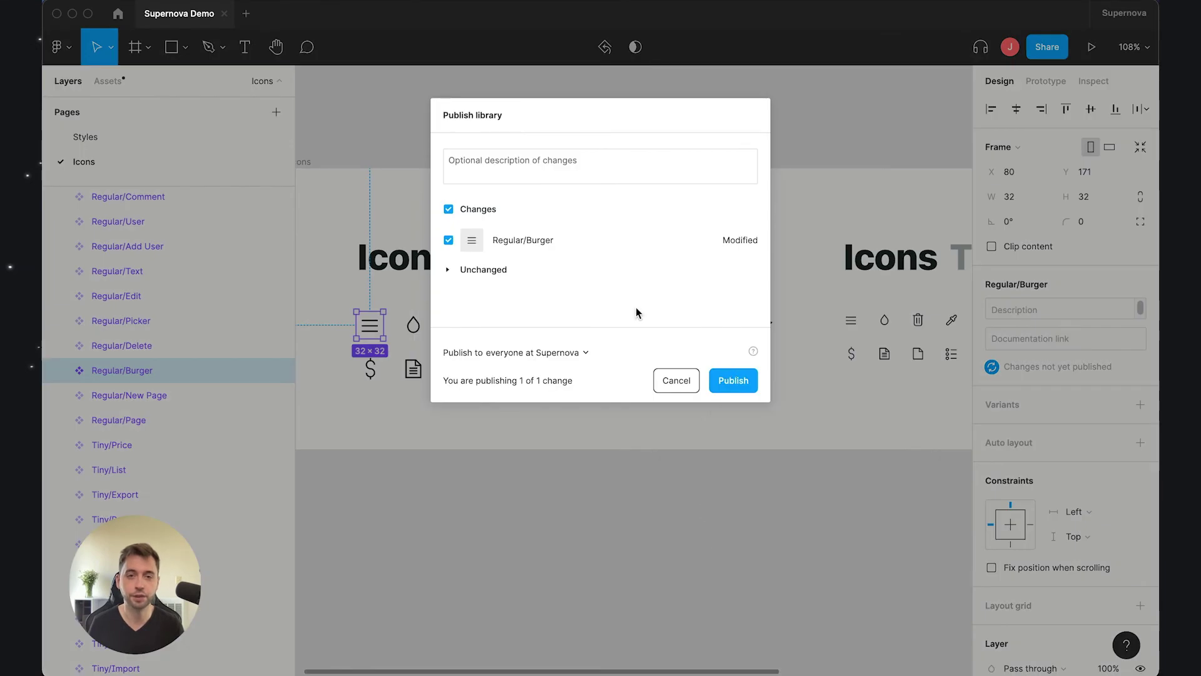
pyautogui.click(723, 382)
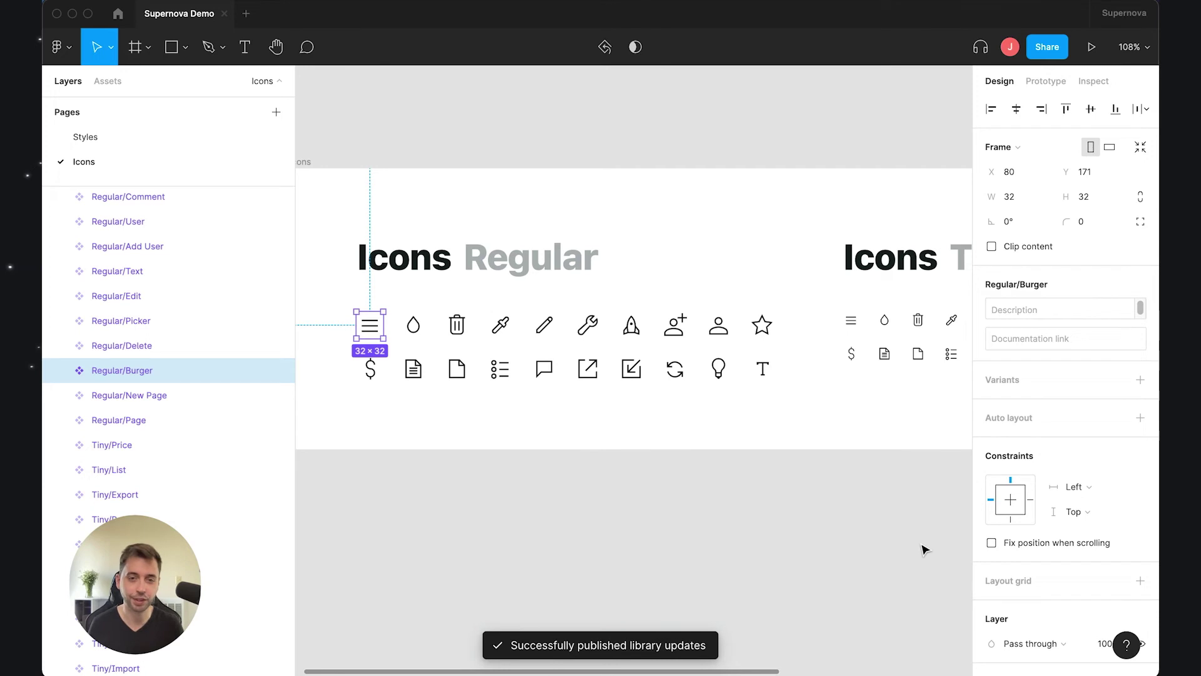
# Select and deselect the Regular/List icon, then return to Supernova Cloud's empty Assets page.
pyautogui.click(500, 369)
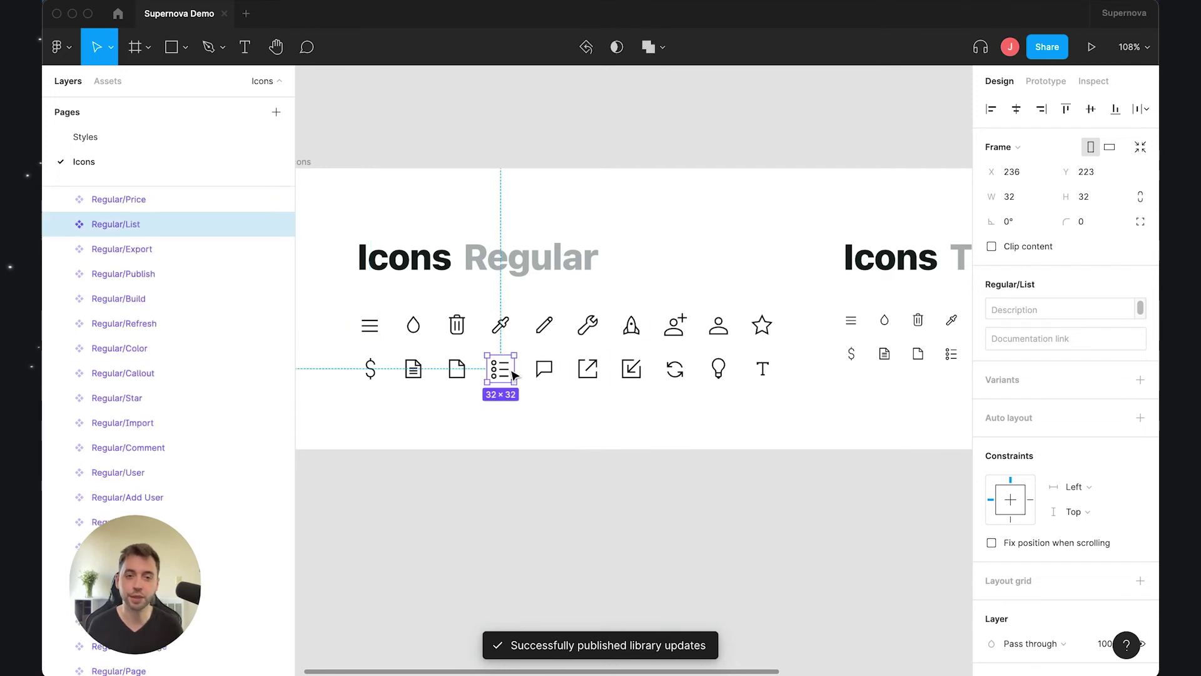
pyautogui.scroll(-6, 1064, 376)
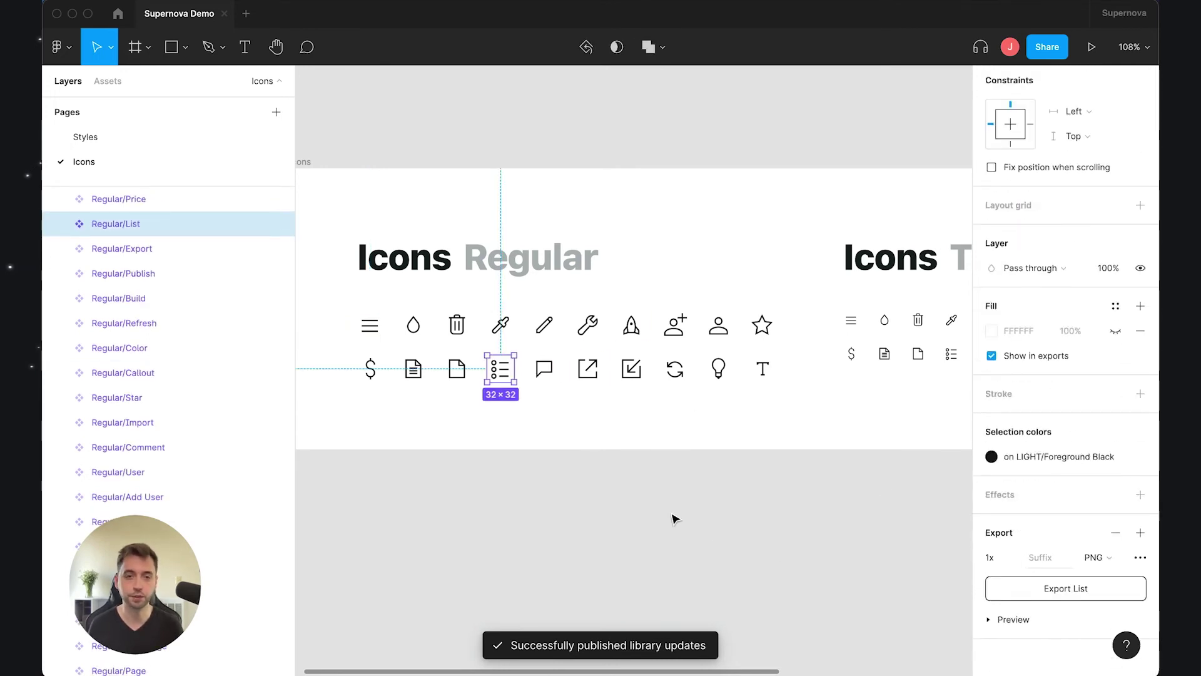
pyautogui.click(632, 504)
pyautogui.click(500, 670)
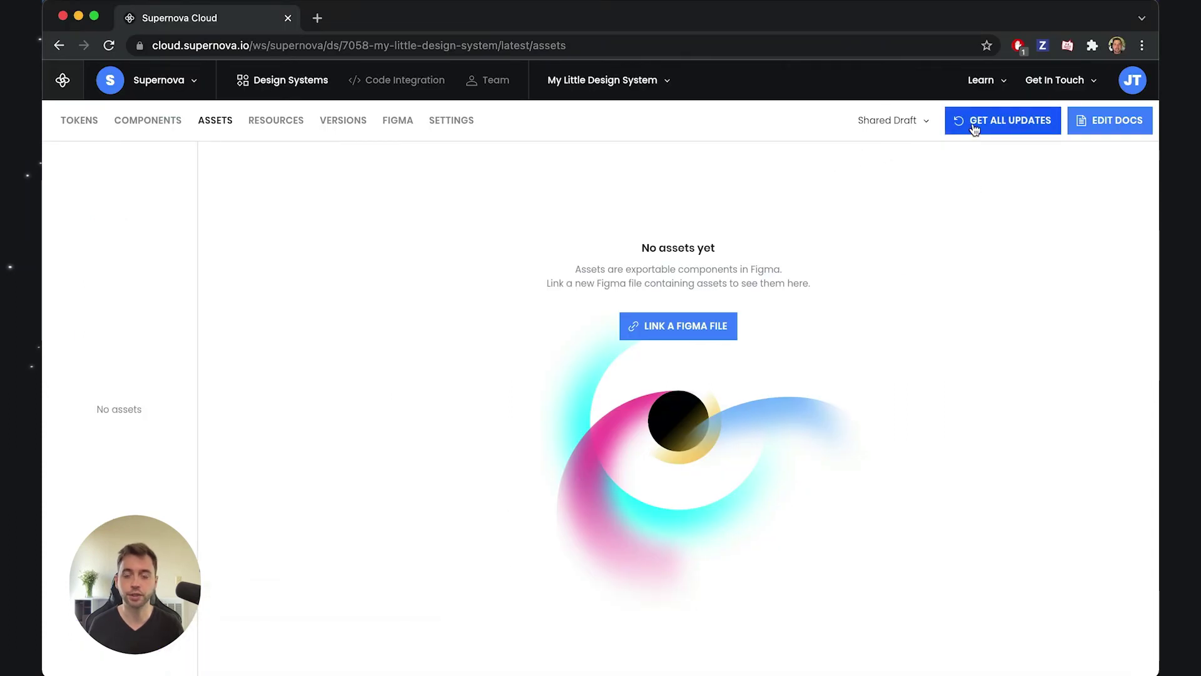
# Pull all updates from the linked Figma file, importing 40 icons as Tiny and Regular assets.
pyautogui.click(1001, 121)
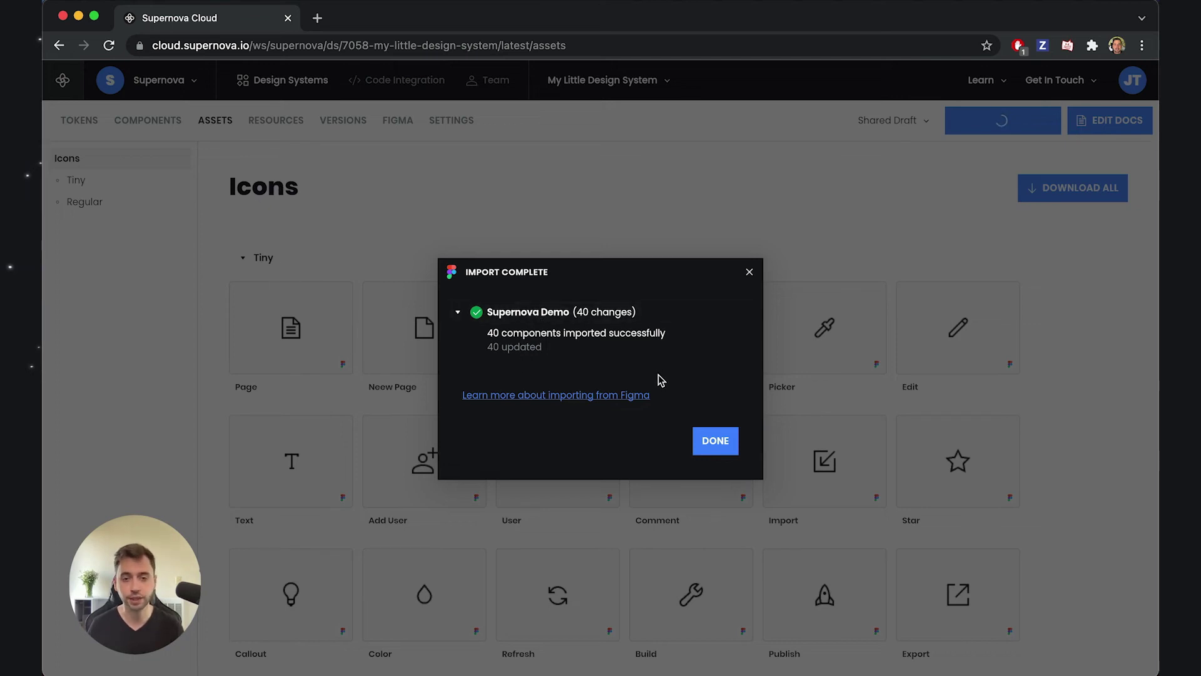
pyautogui.click(704, 443)
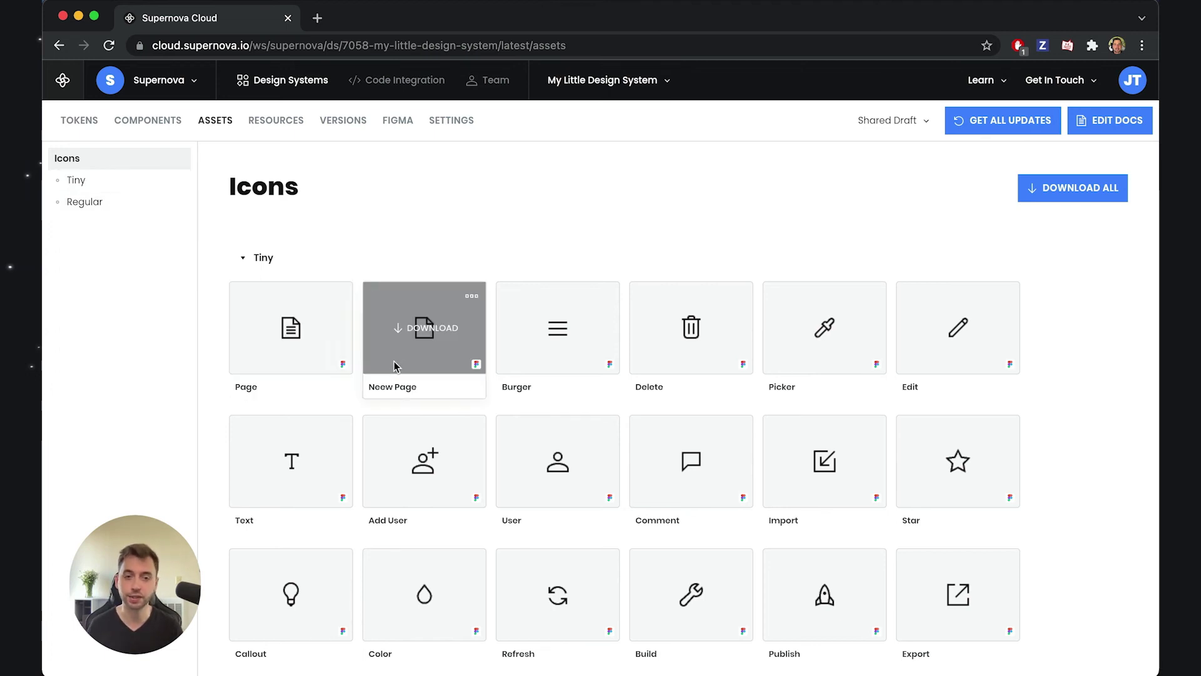
pyautogui.click(299, 333)
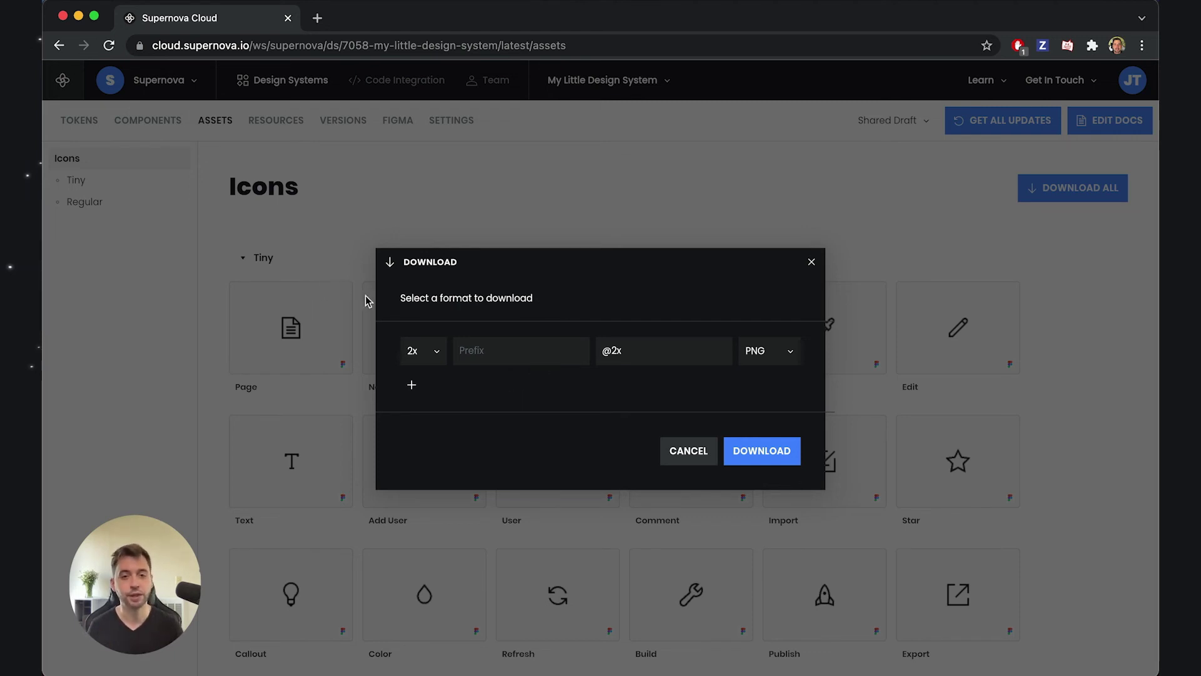
pyautogui.click(758, 351)
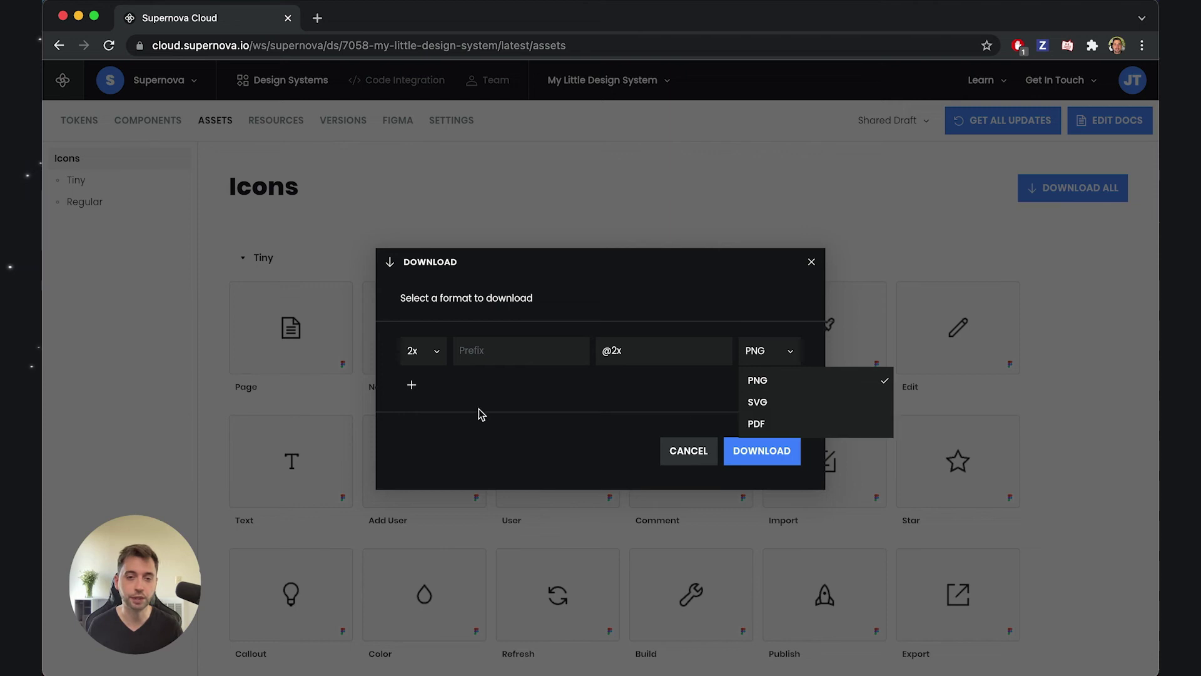
pyautogui.click(454, 398)
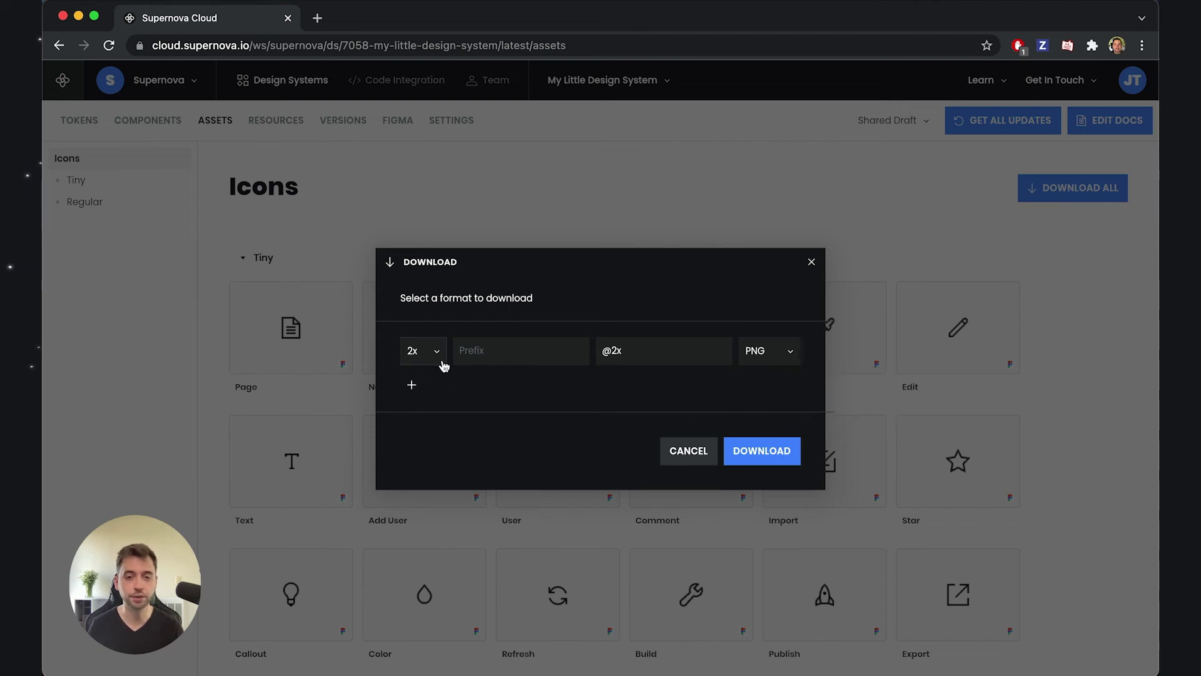
pyautogui.click(412, 384)
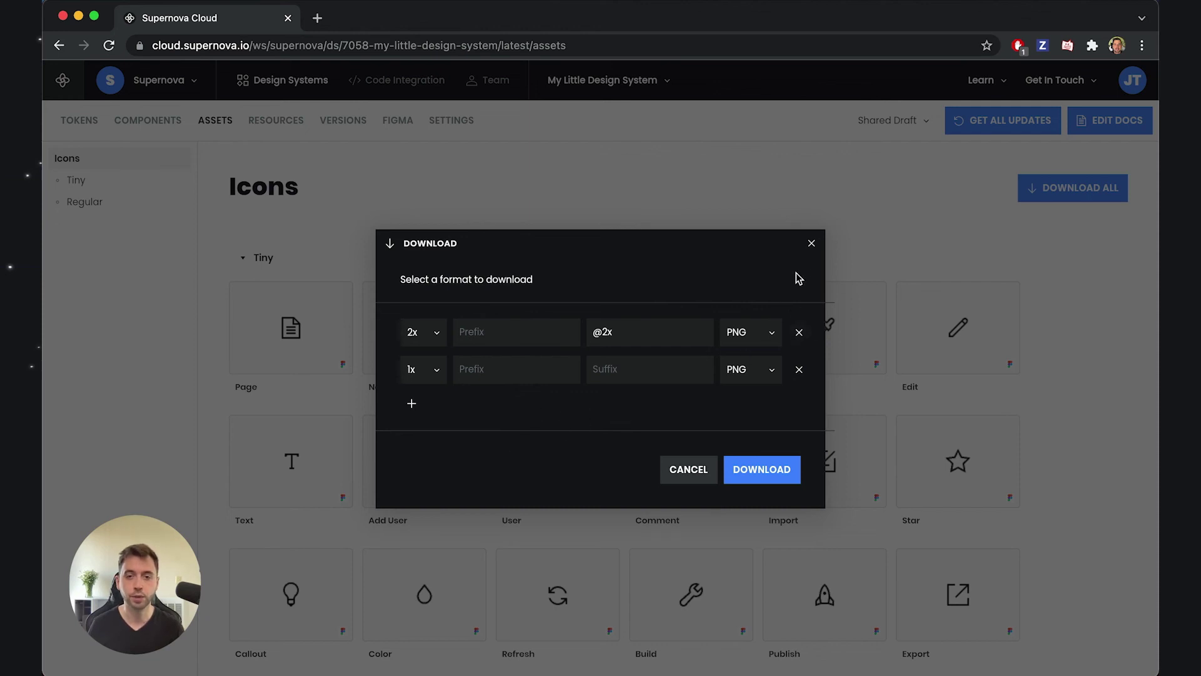
pyautogui.click(812, 243)
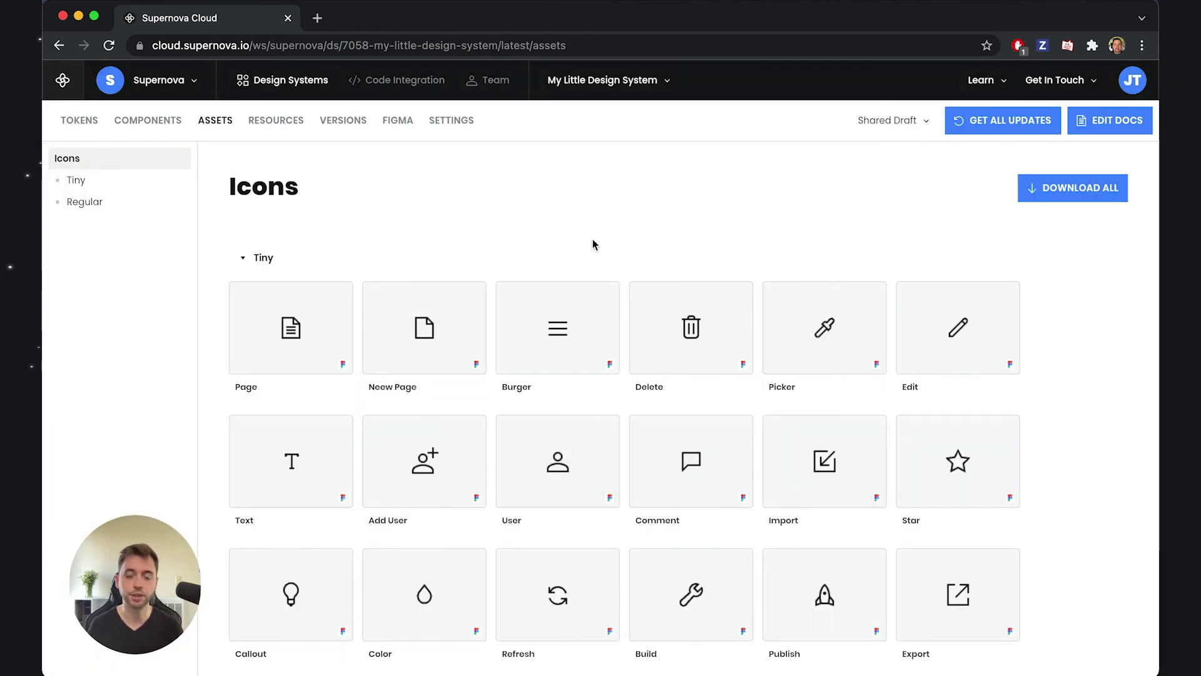
# Open the Download All dropdown to choose between Icons-only and all-assets download.
pyautogui.scroll(-1, 629, 236)
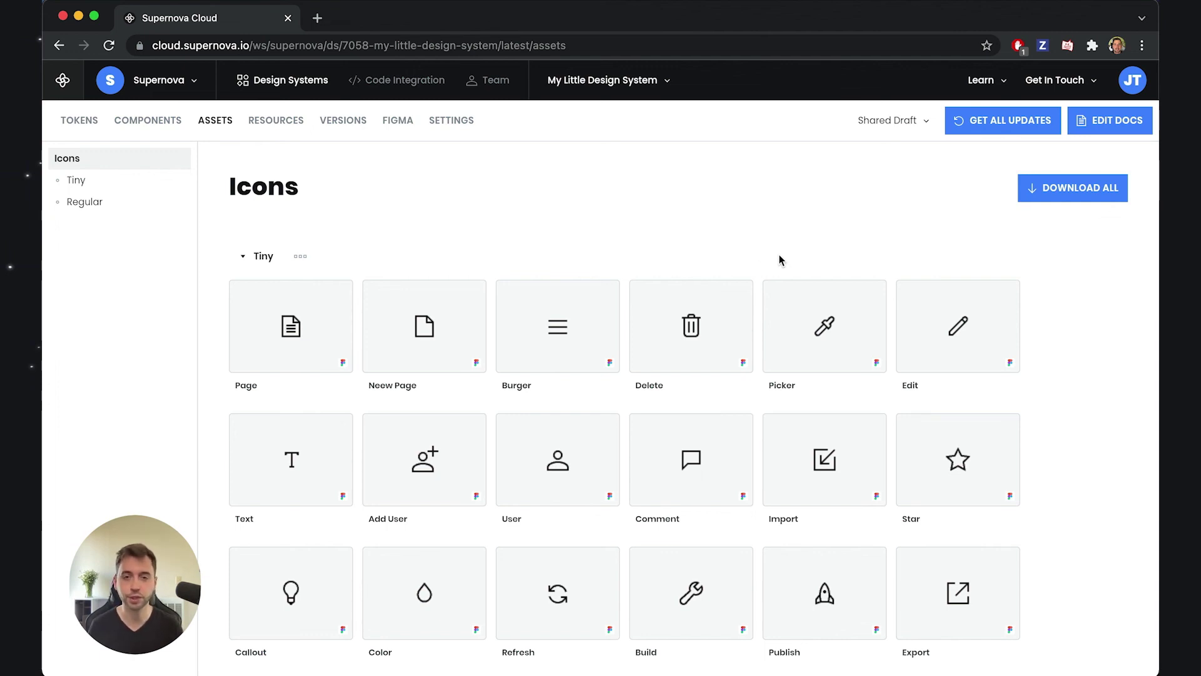
pyautogui.click(1043, 195)
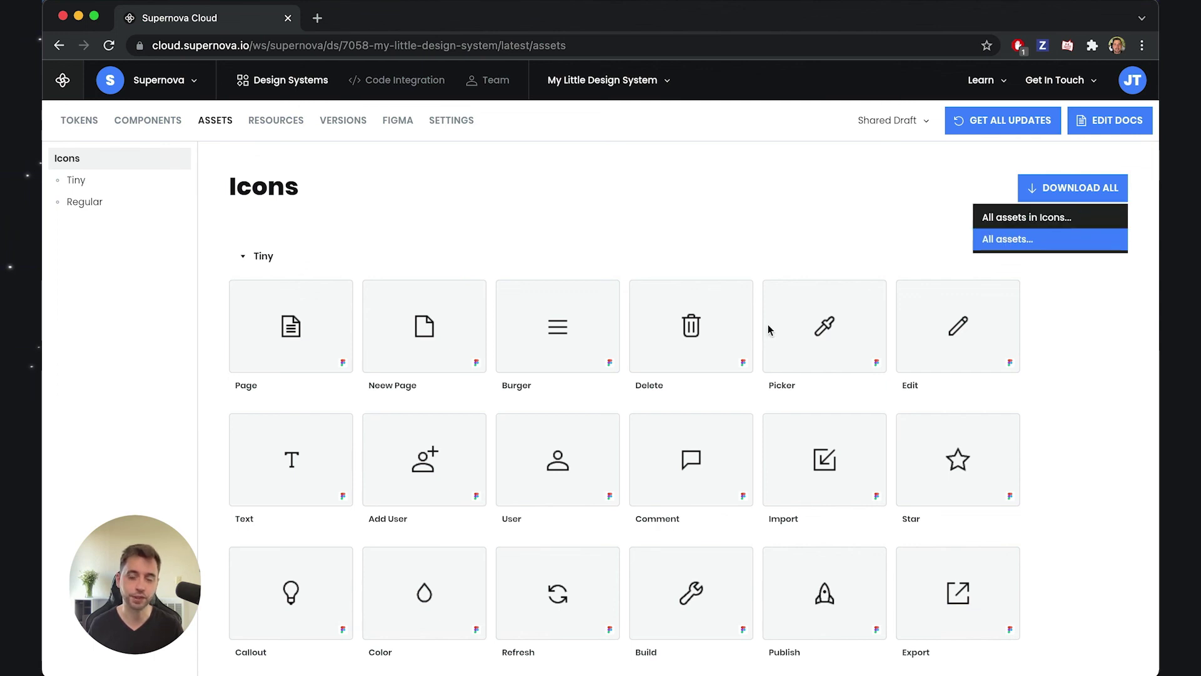
pyautogui.click(1031, 246)
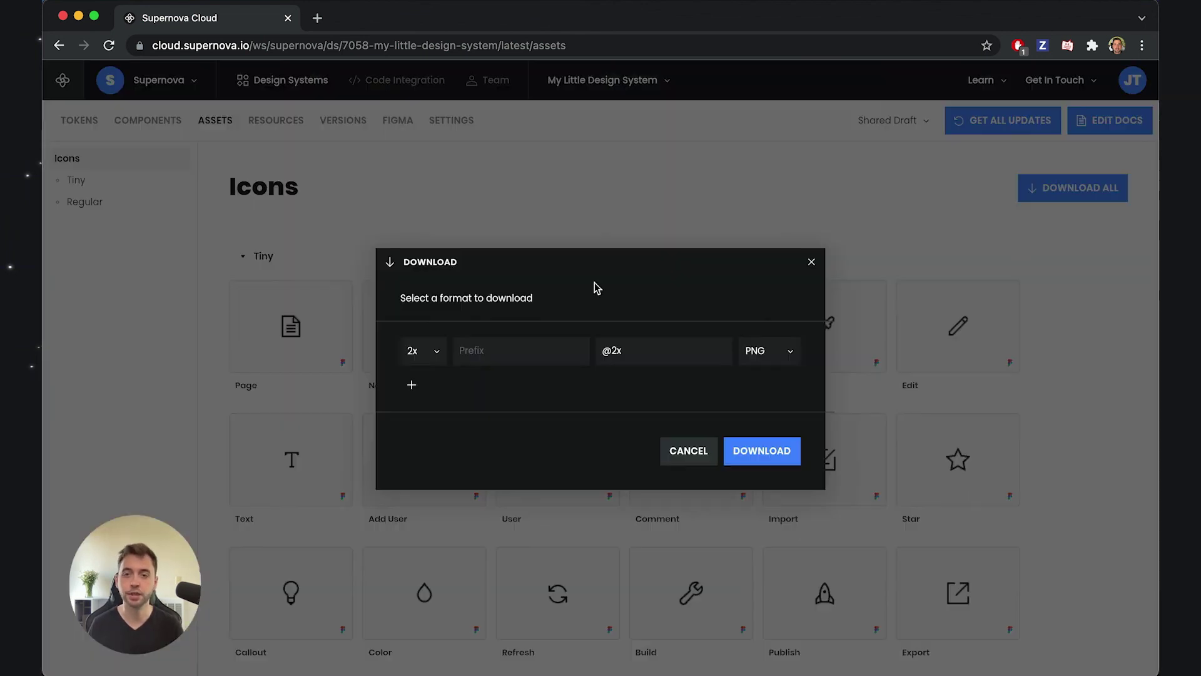
pyautogui.click(427, 356)
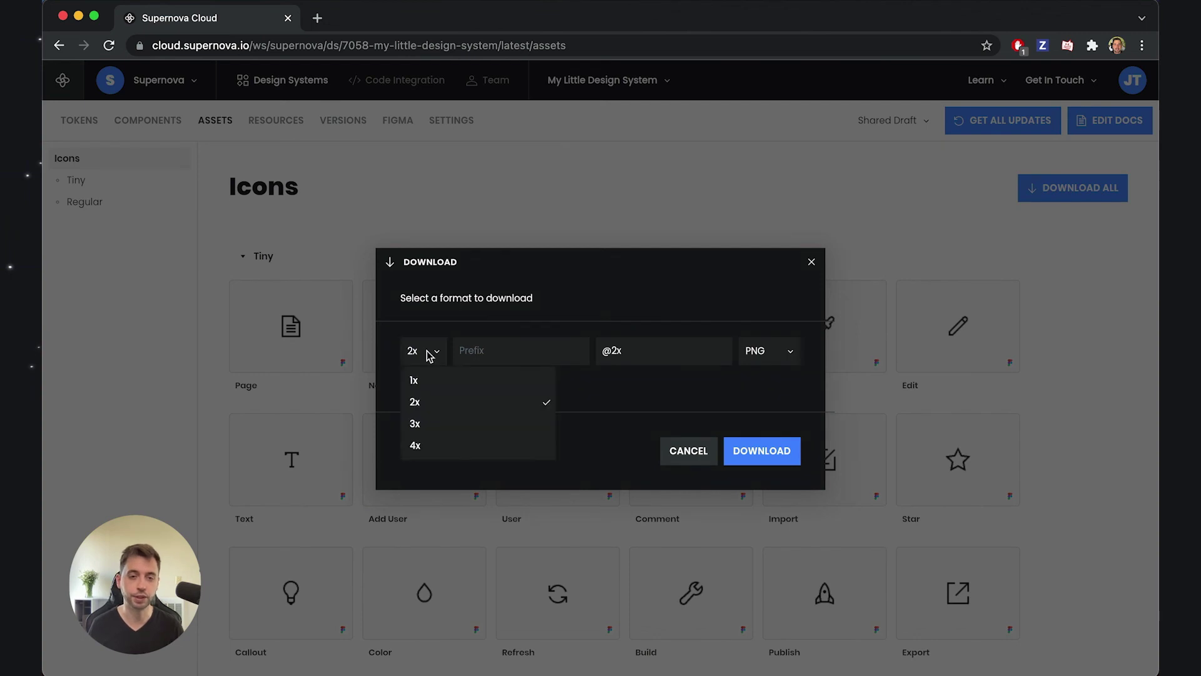
pyautogui.click(438, 388)
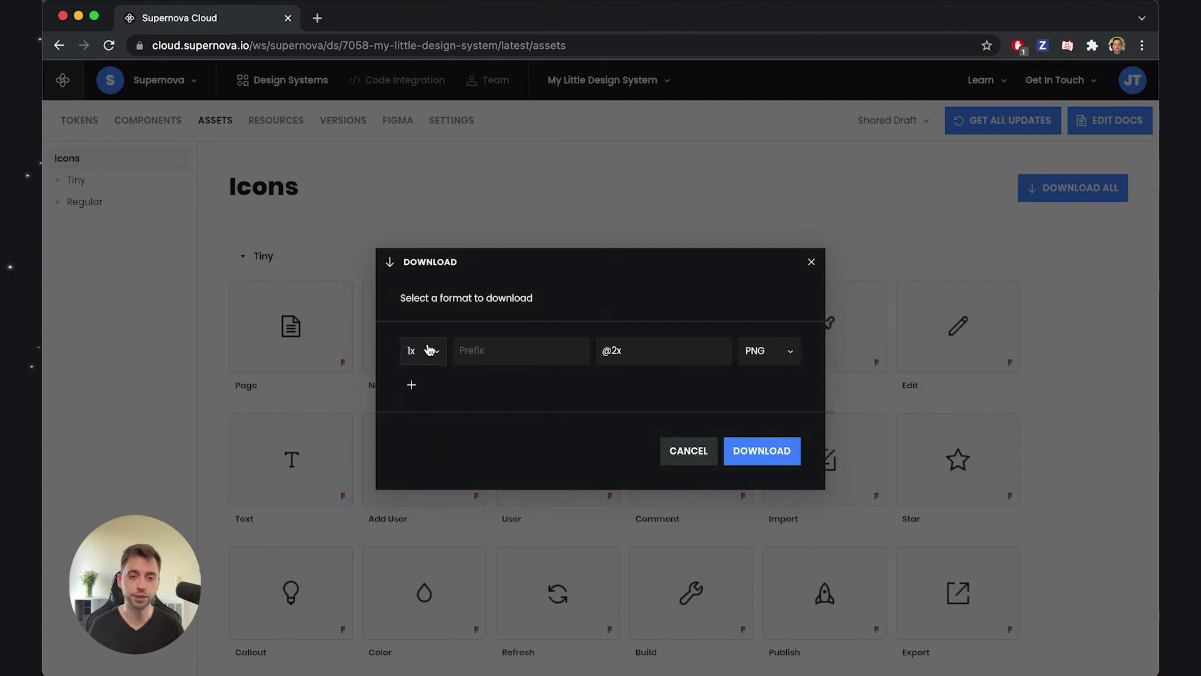
pyautogui.moveTo(638, 352); pyautogui.dragTo(589, 361)
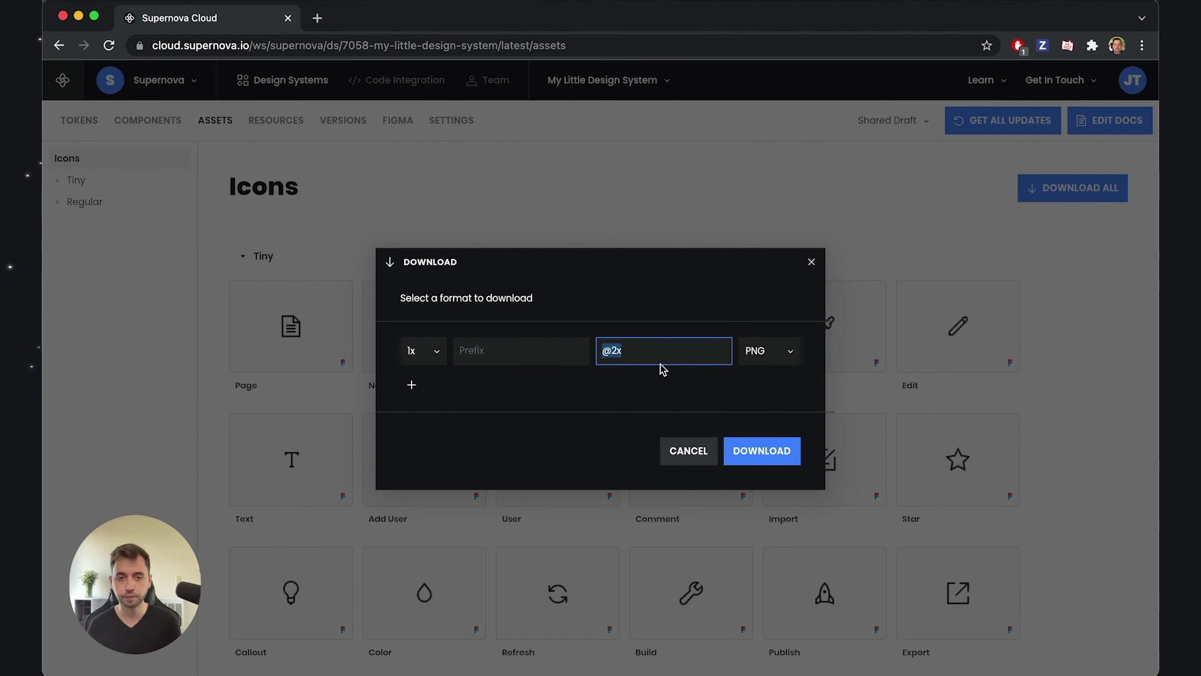
pyautogui.press('BackSpace')
pyautogui.click(758, 354)
pyautogui.click(767, 402)
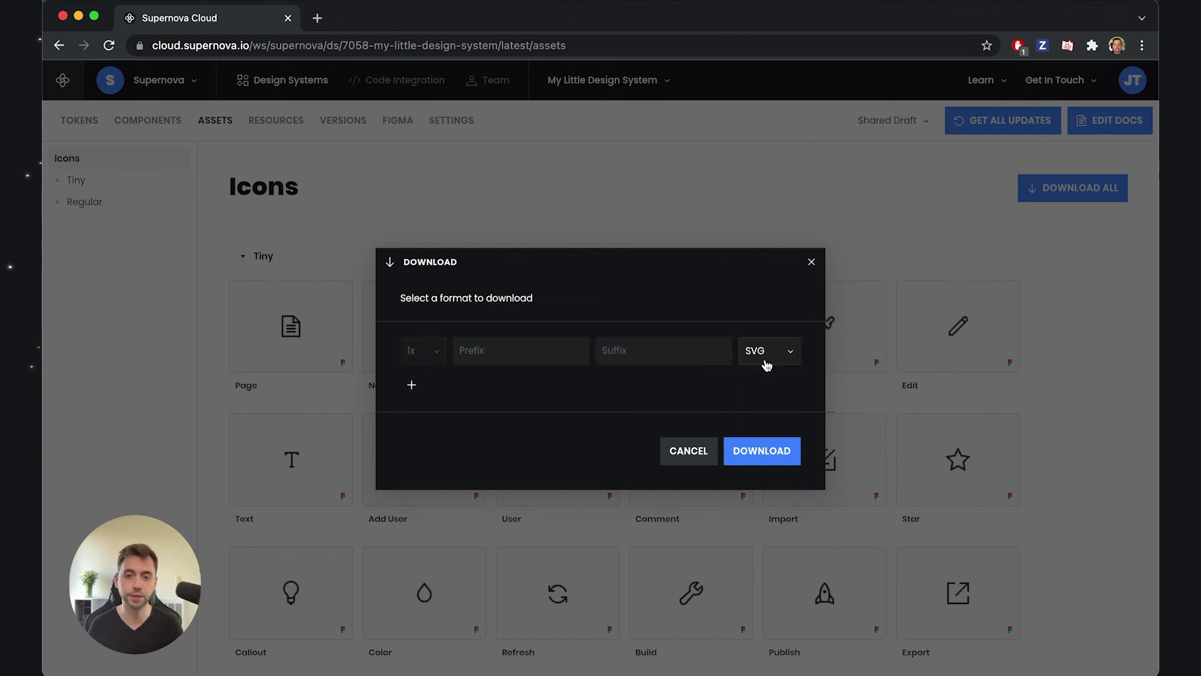
pyautogui.click(760, 454)
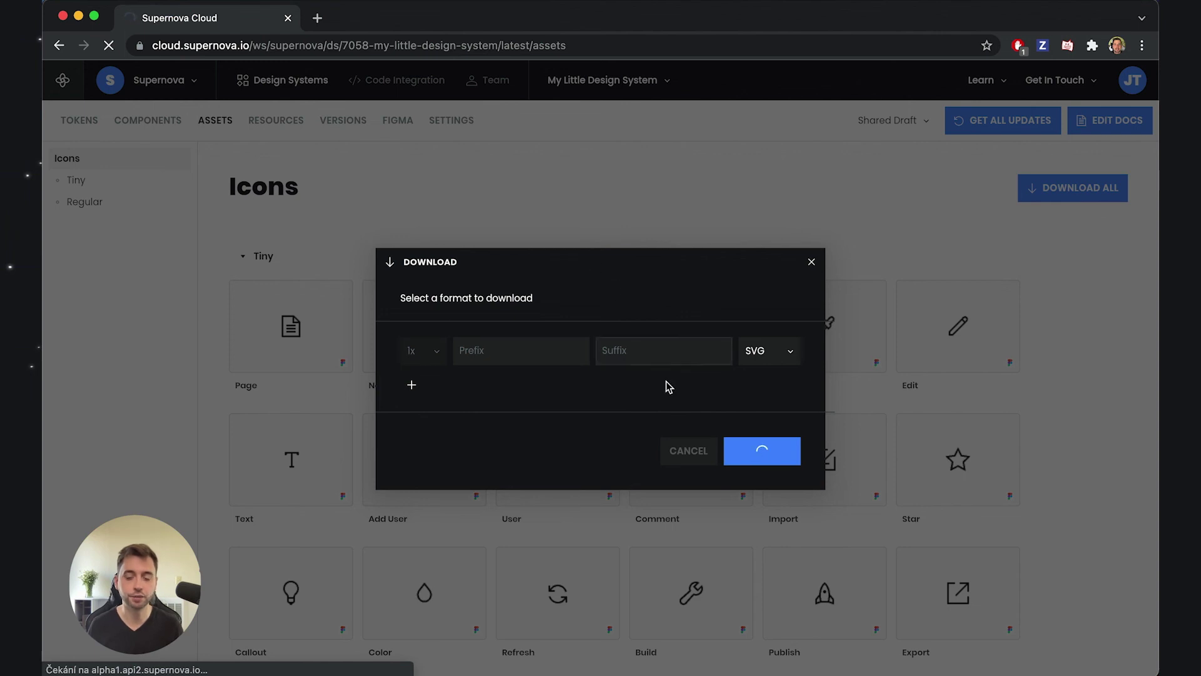